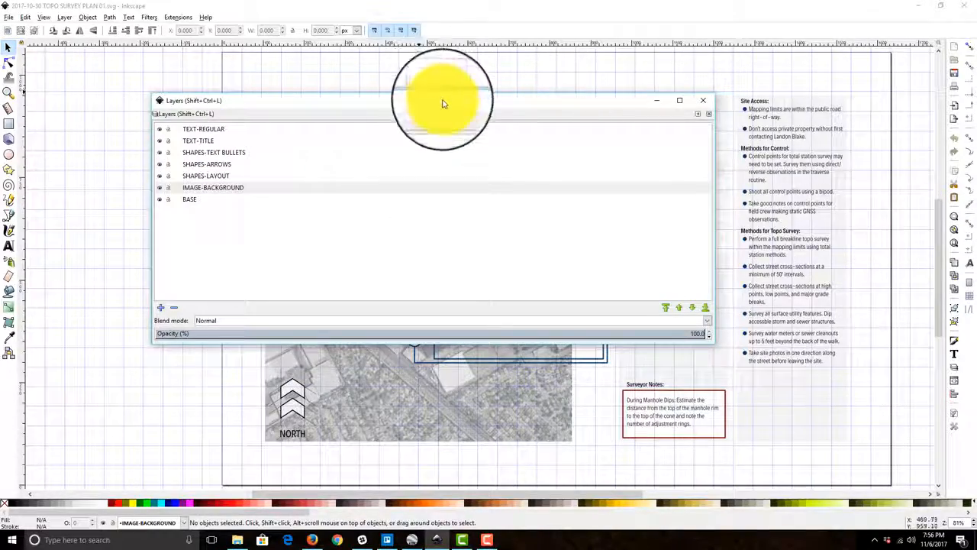
Move the Layers dialog clear of the survey plan drawing and make it narrower
drag(442, 103, 534, 124)
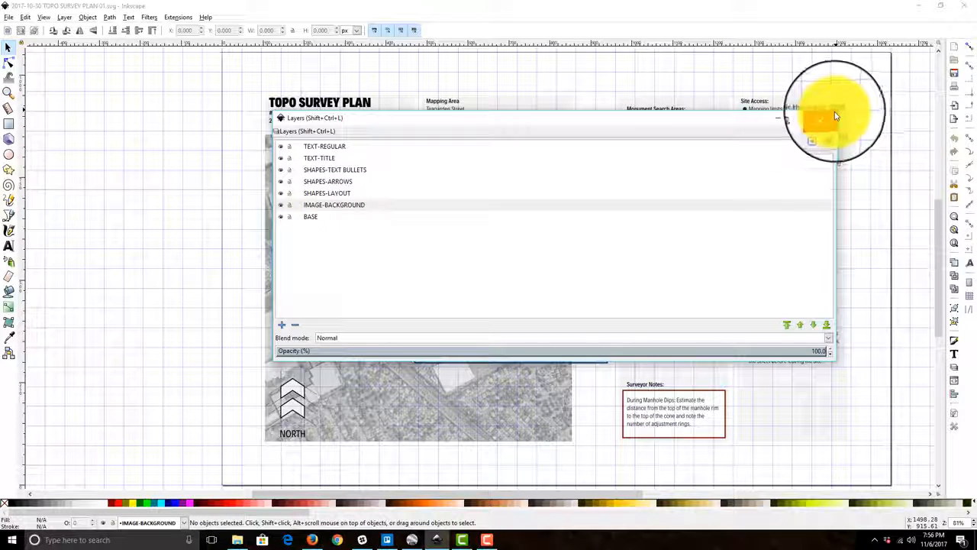
mouse_move(838, 110)
mouse_down()
mouse_move(687, 164)
mouse_move(404, 126)
mouse_move(320, 142)
mouse_move(129, 84)
mouse_move(134, 92)
mouse_up()
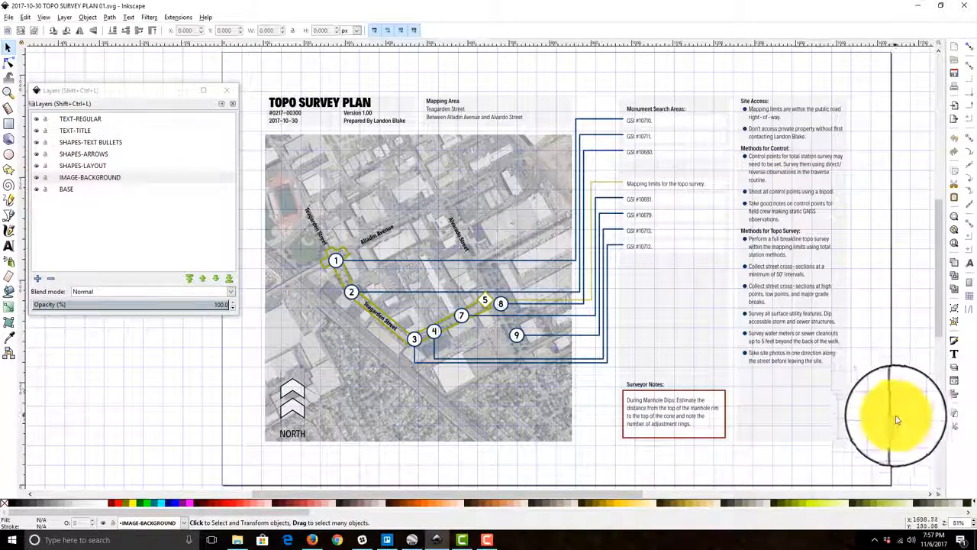
Select all bulleted paragraphs under Site Access, Methods for Control and Methods for Topo Survey and move them up layer by layer to TEXT-REGULAR
drag(910, 437, 747, 238)
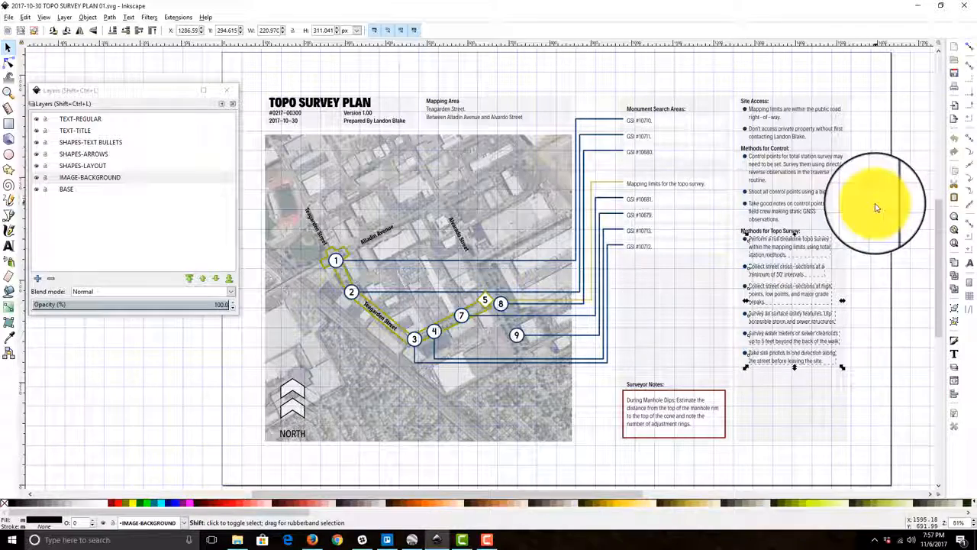
drag(875, 222, 748, 111)
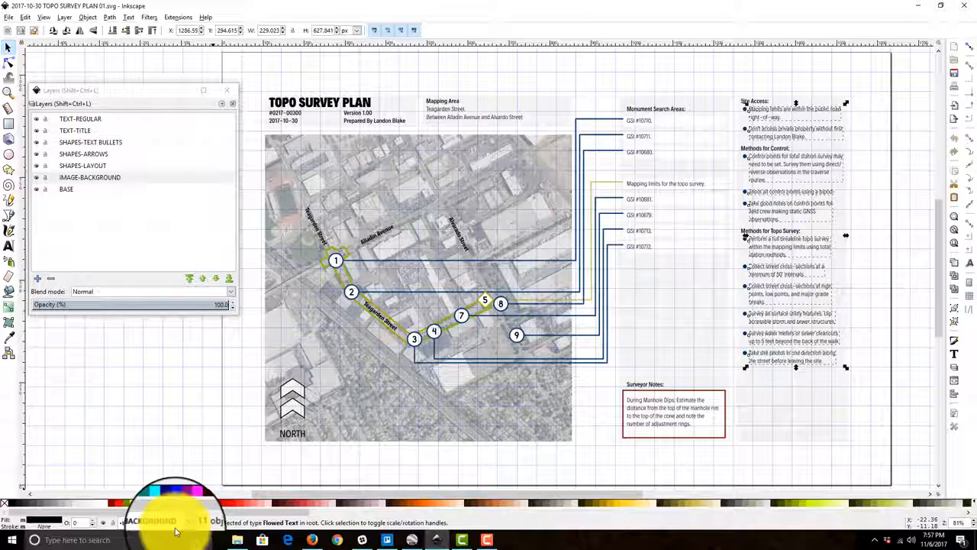
click(64, 18)
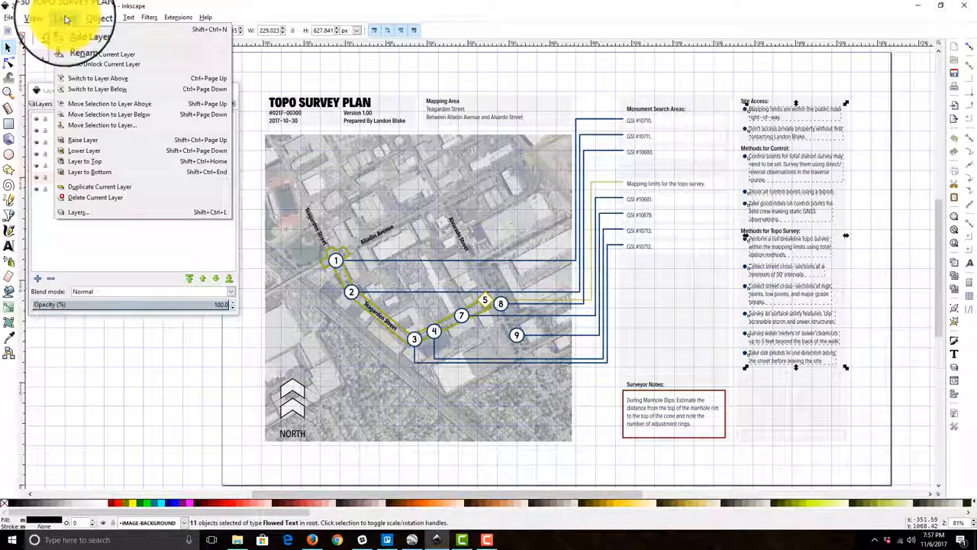
click(101, 107)
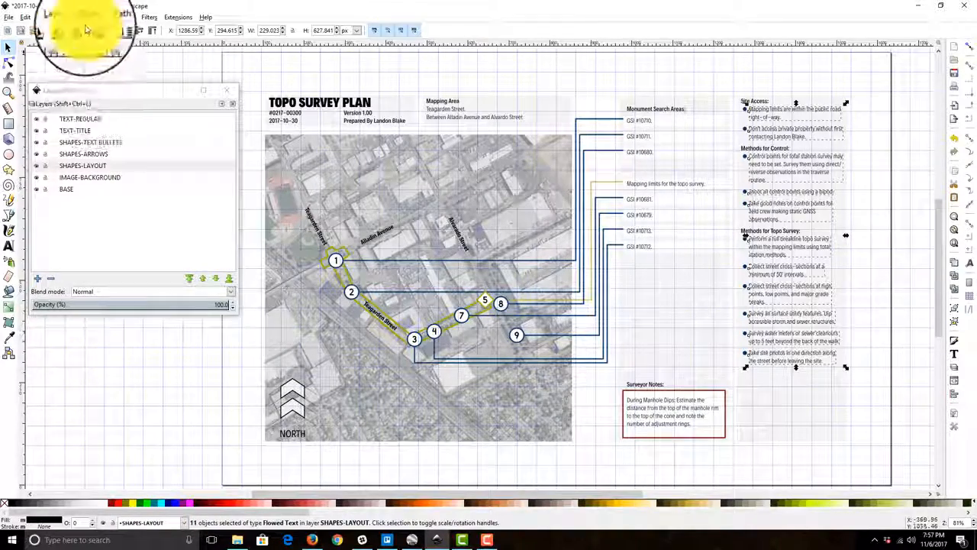
click(64, 17)
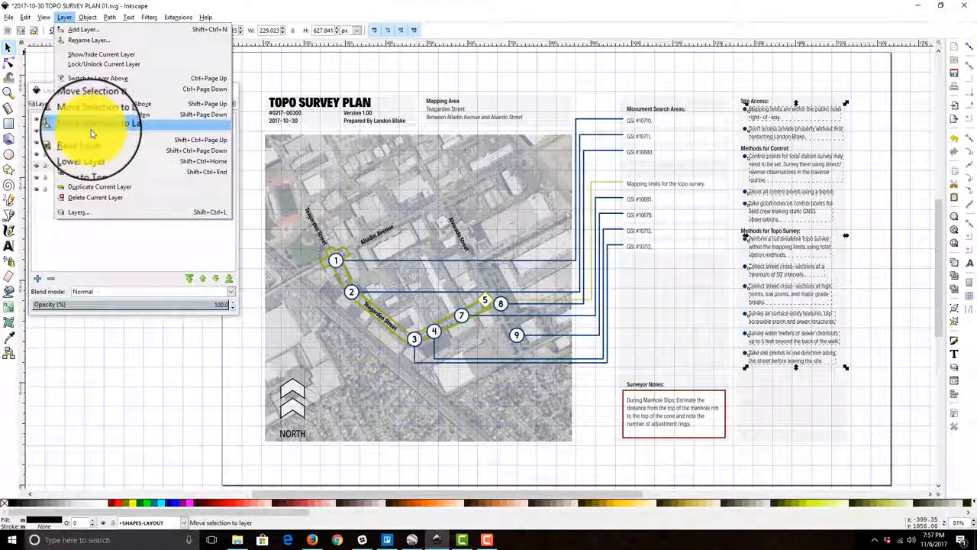
click(93, 105)
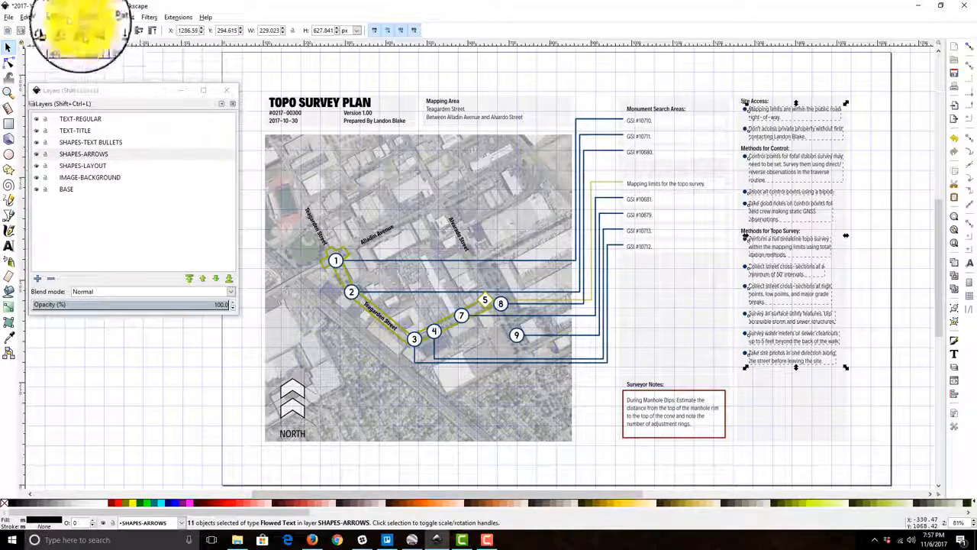
click(66, 18)
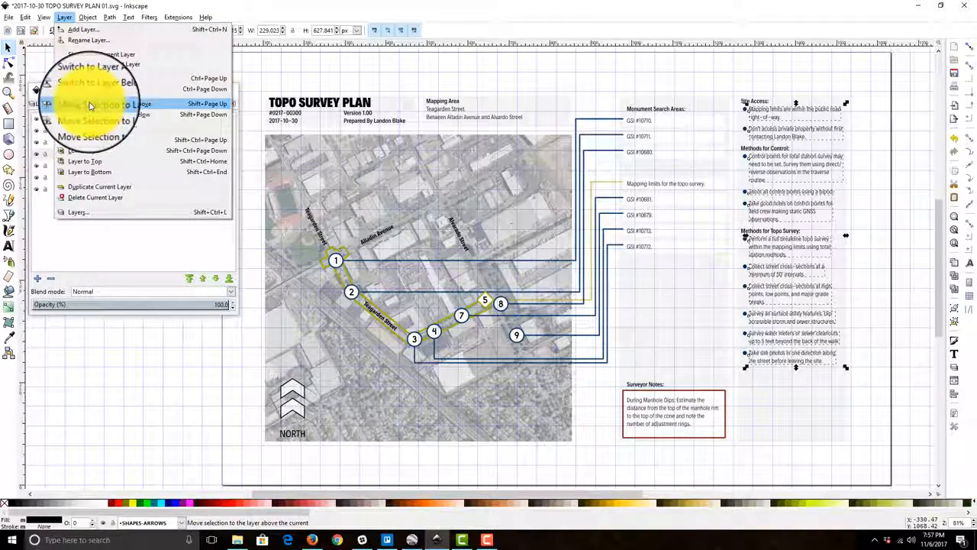
click(90, 104)
click(64, 17)
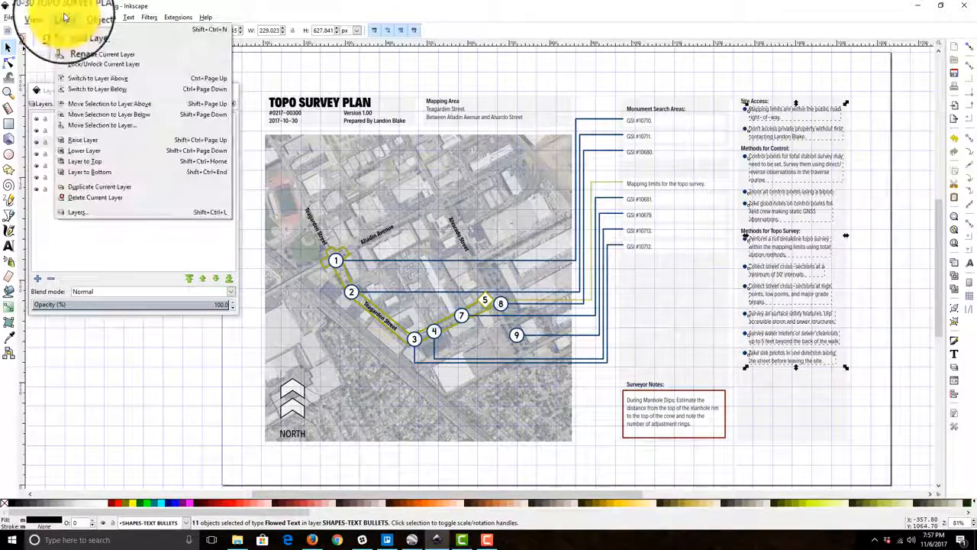
click(84, 103)
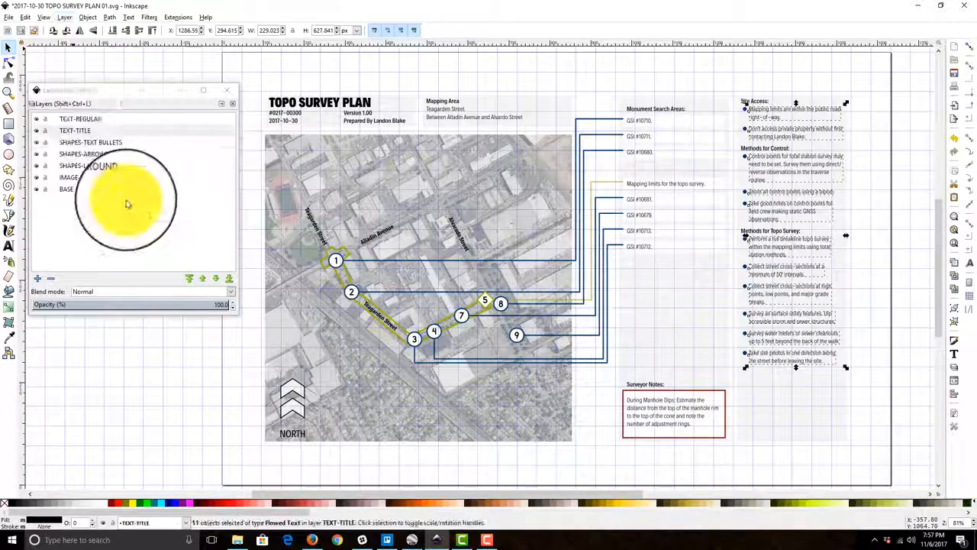
click(64, 17)
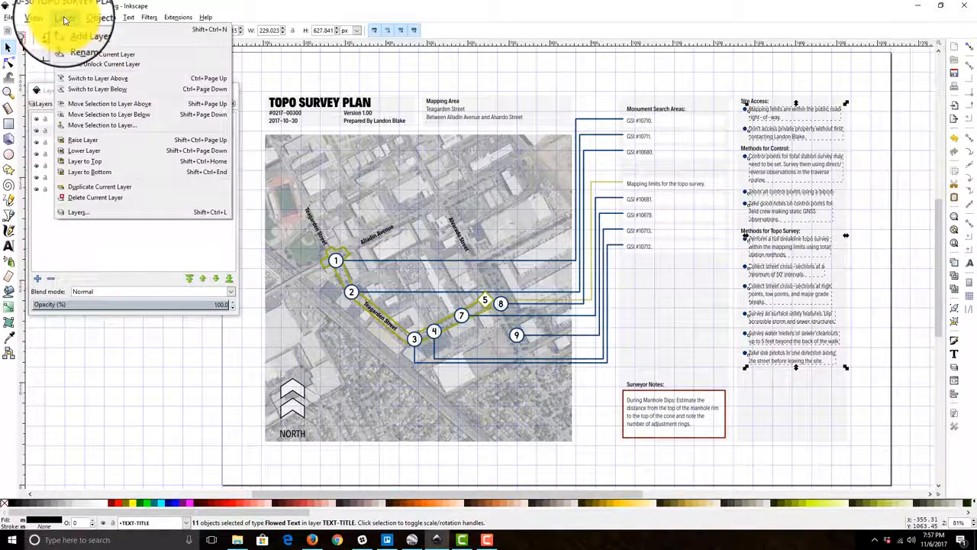
click(96, 92)
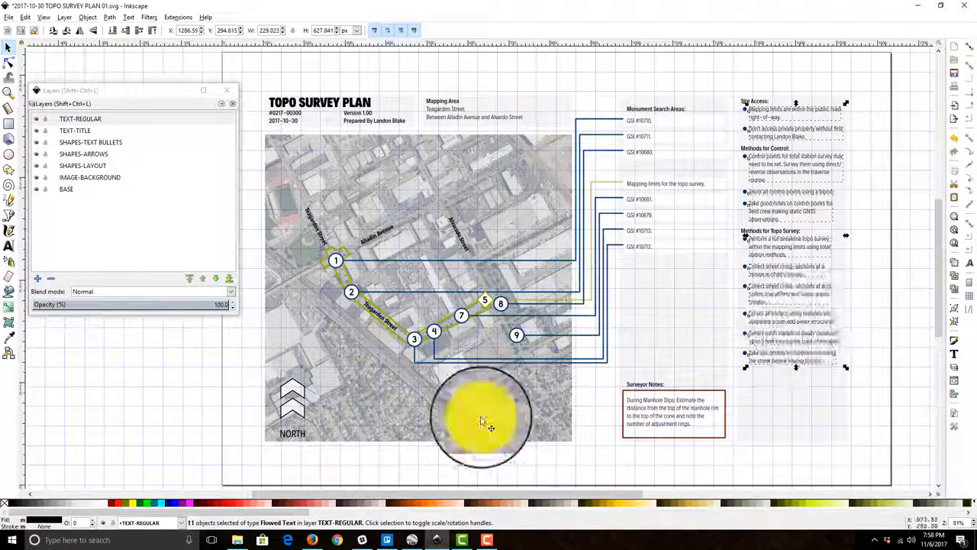
Hide and show the TEXT-REGULAR layer to check which text it holds, and clear the selection
click(105, 529)
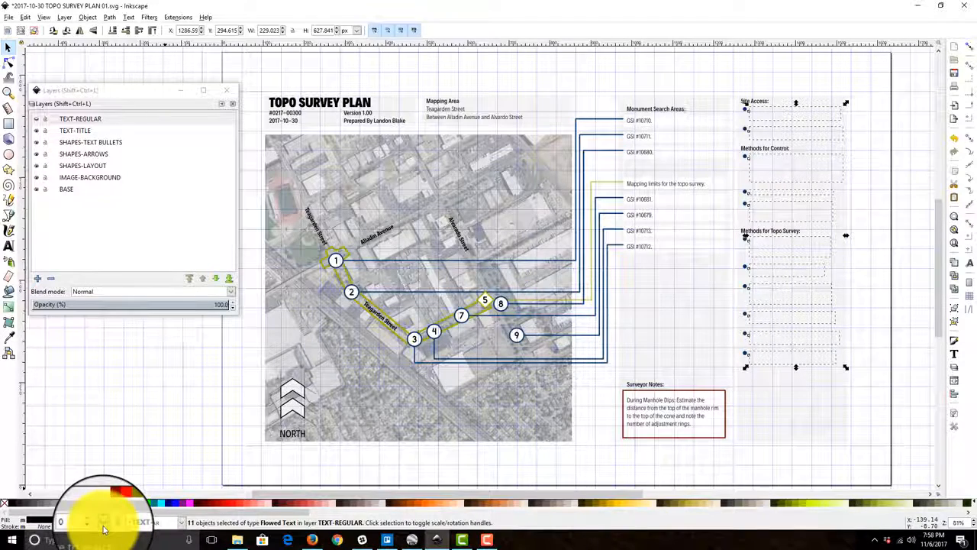
click(104, 529)
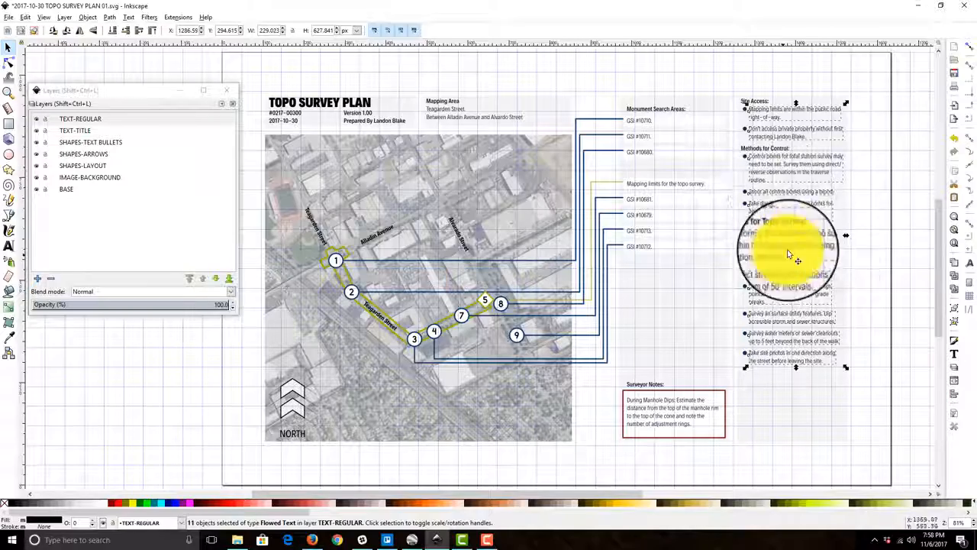
click(902, 286)
Select the headings Methods for Topo Survey, Methods for Control, Site Access and Monument Search Areas, without the grey column background
click(780, 231)
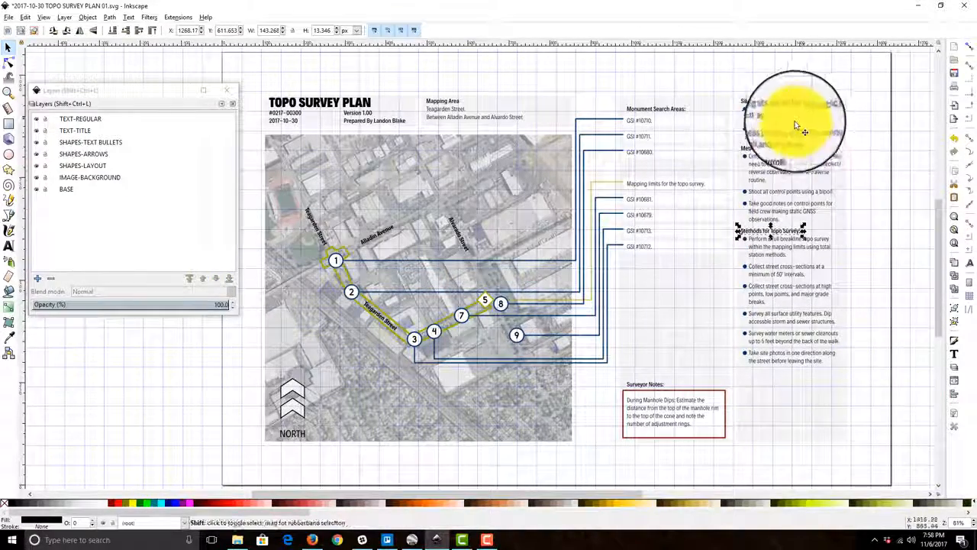
shift+click(753, 148)
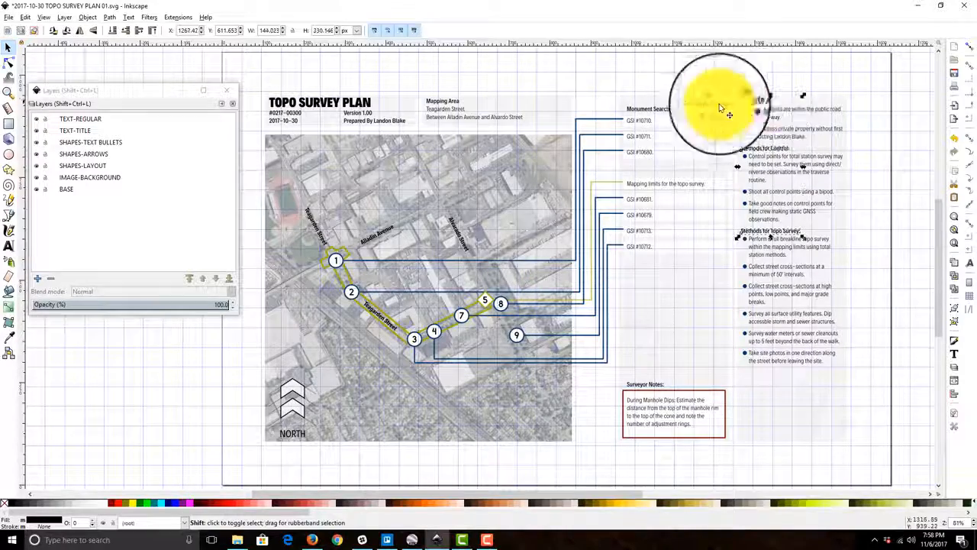
shift+click(675, 111)
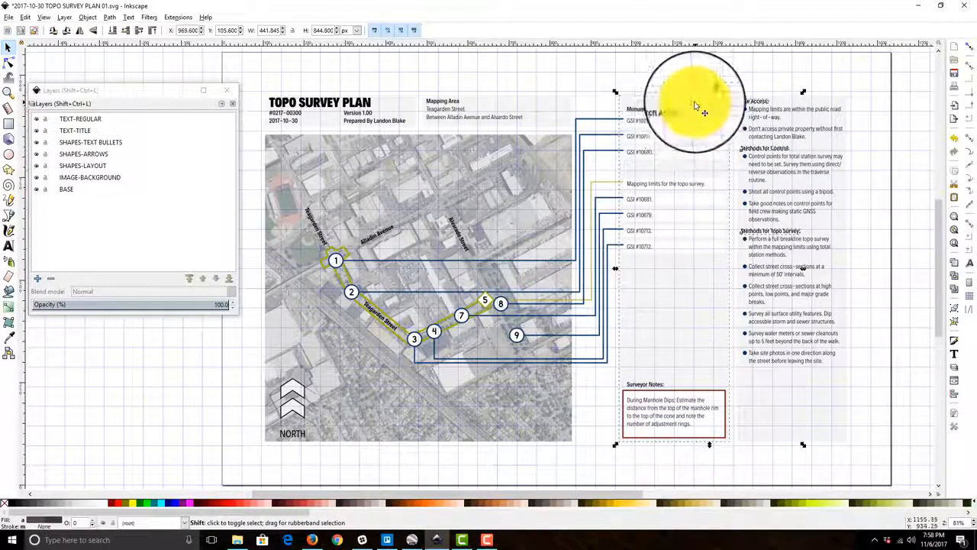
shift+click(681, 108)
shift+click(692, 111)
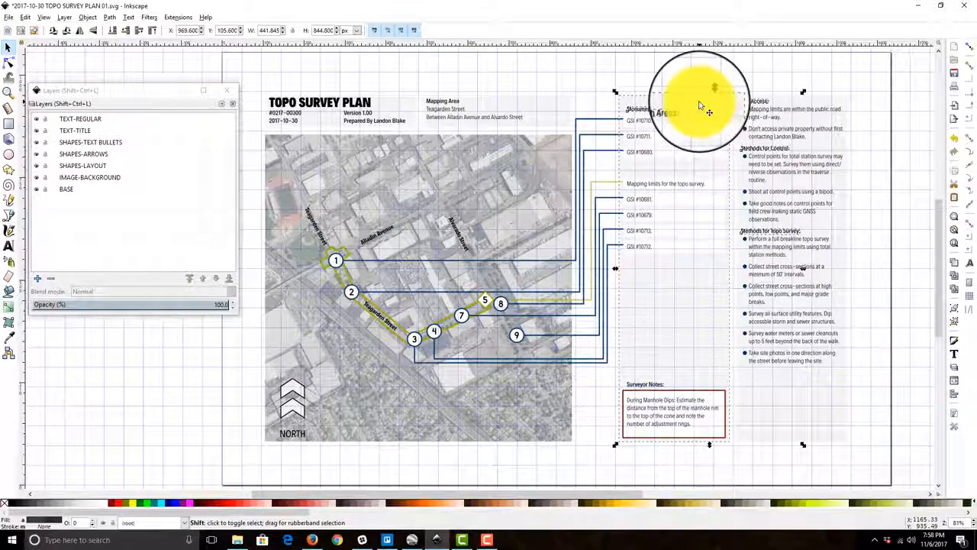
shift+click(700, 106)
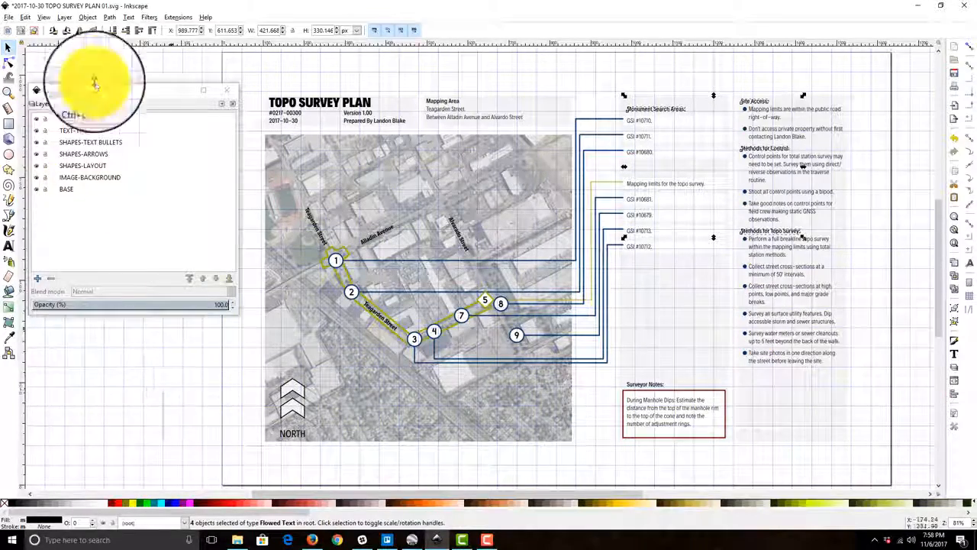
Try to move the four selected headings to the layer above
click(64, 17)
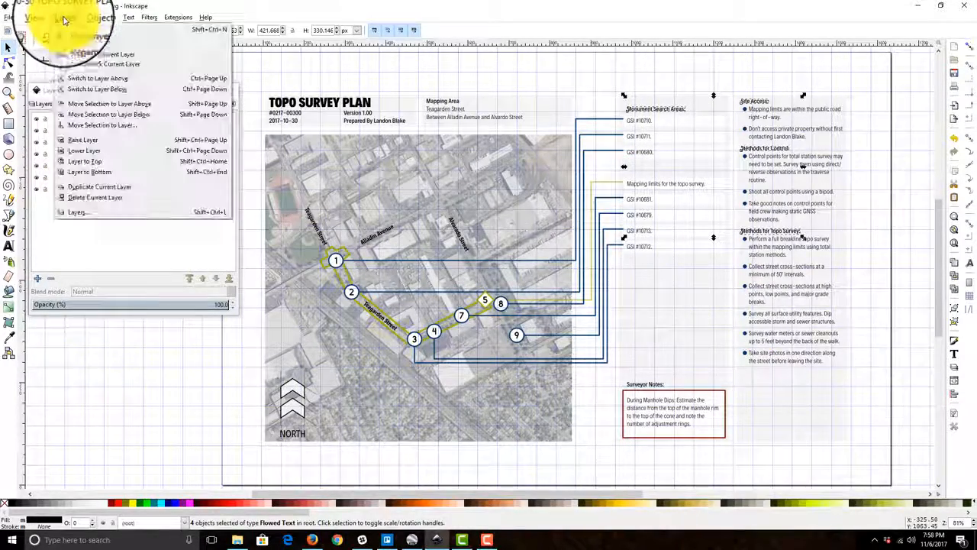
click(91, 109)
click(64, 17)
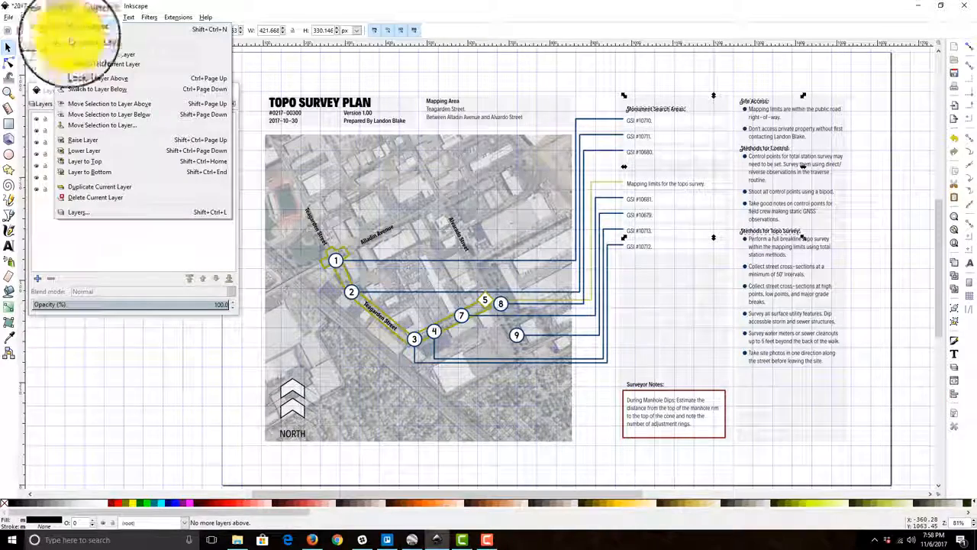
click(98, 104)
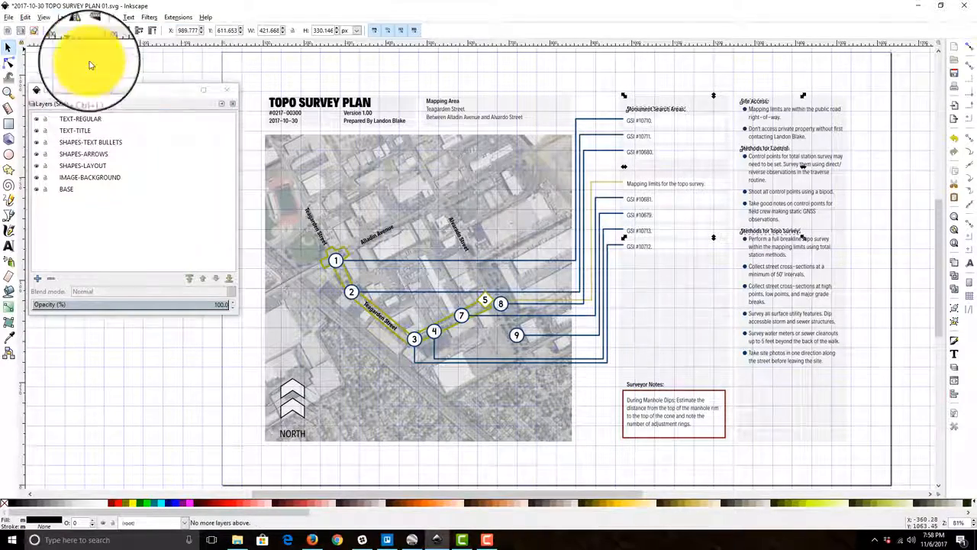
click(67, 18)
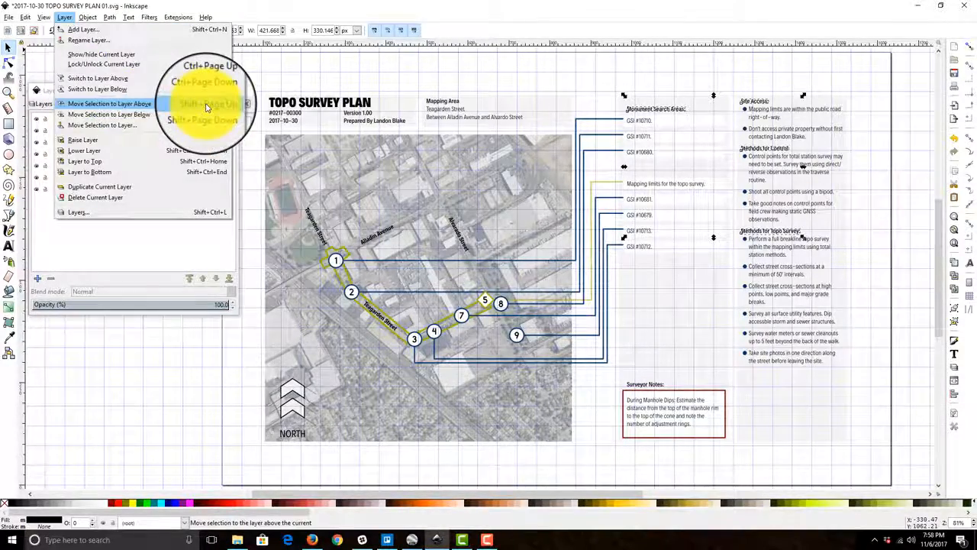
click(207, 107)
click(65, 17)
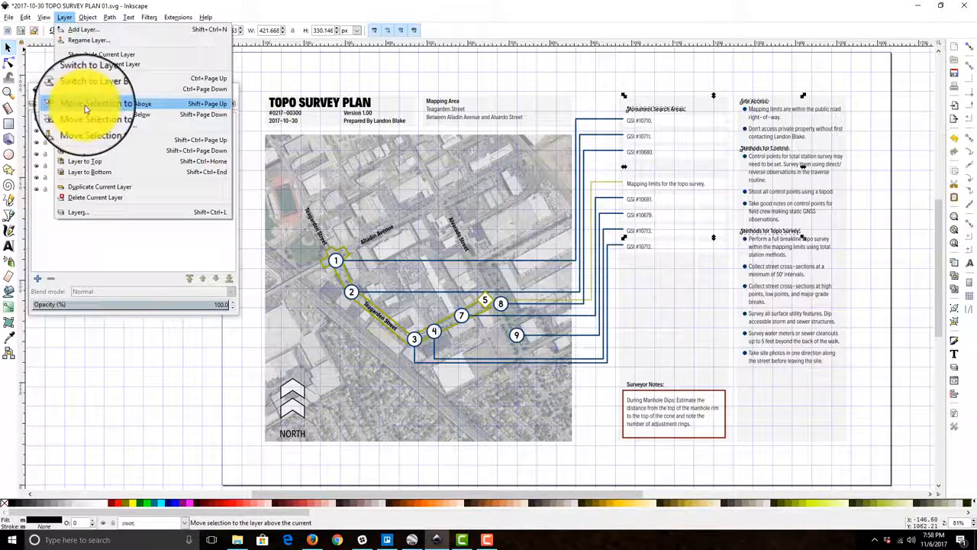
click(85, 107)
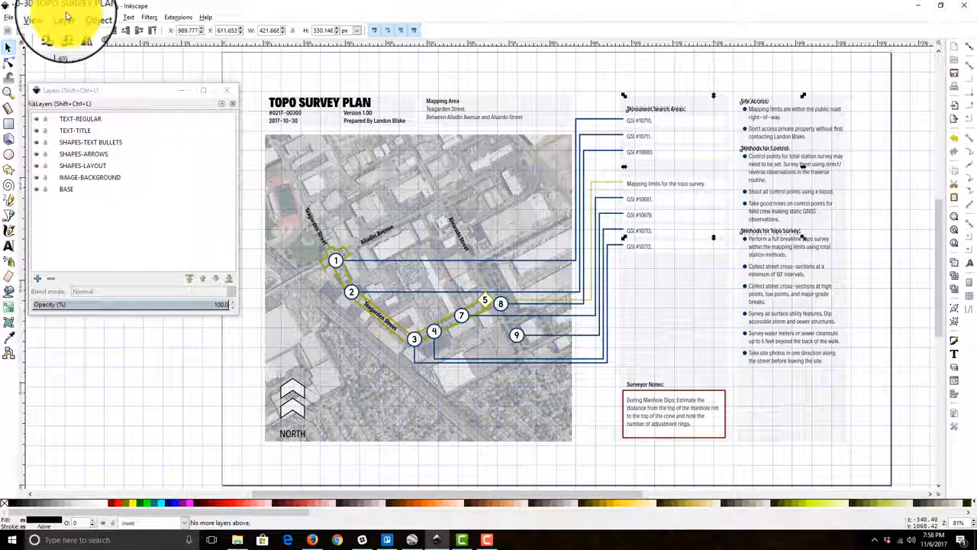
click(66, 18)
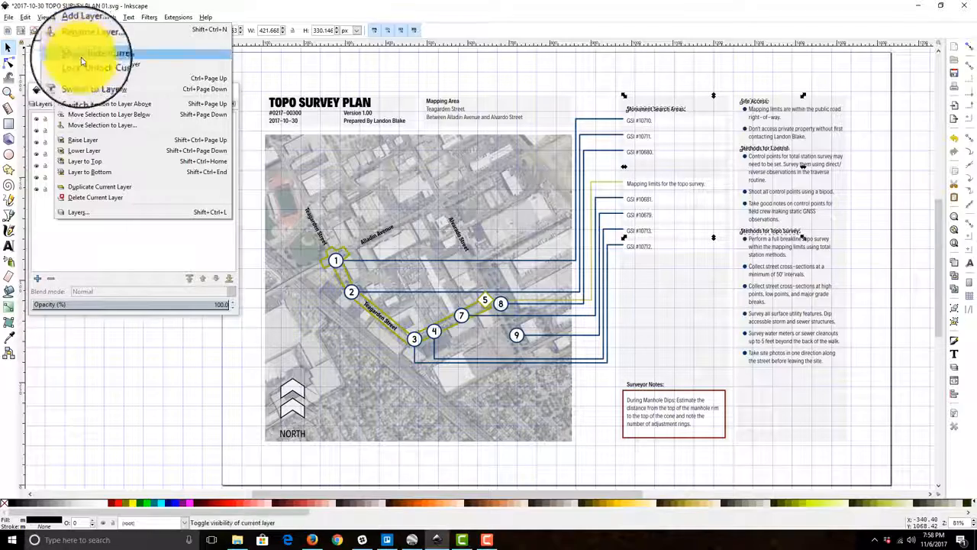
click(103, 106)
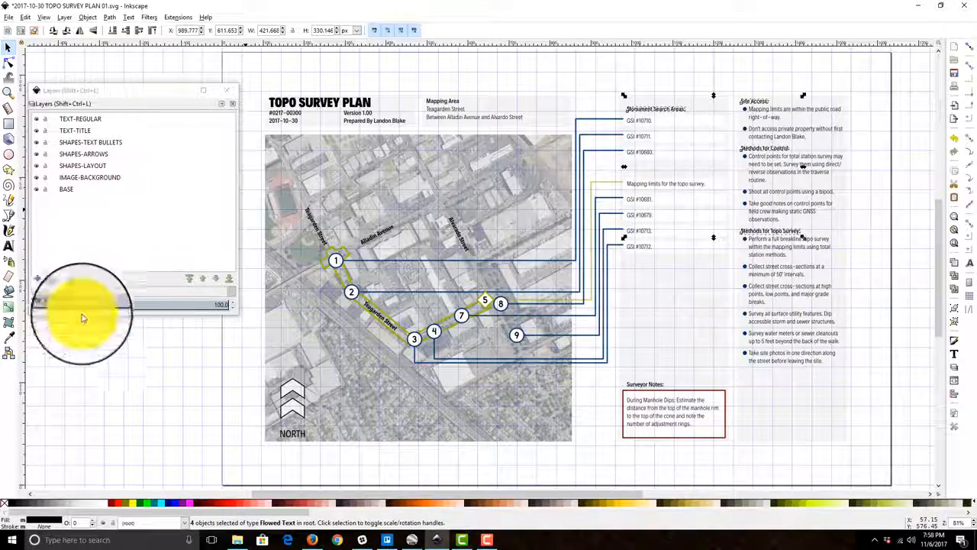
Move the four selected headings to the layer below so they go onto TEXT-REGULAR
click(63, 18)
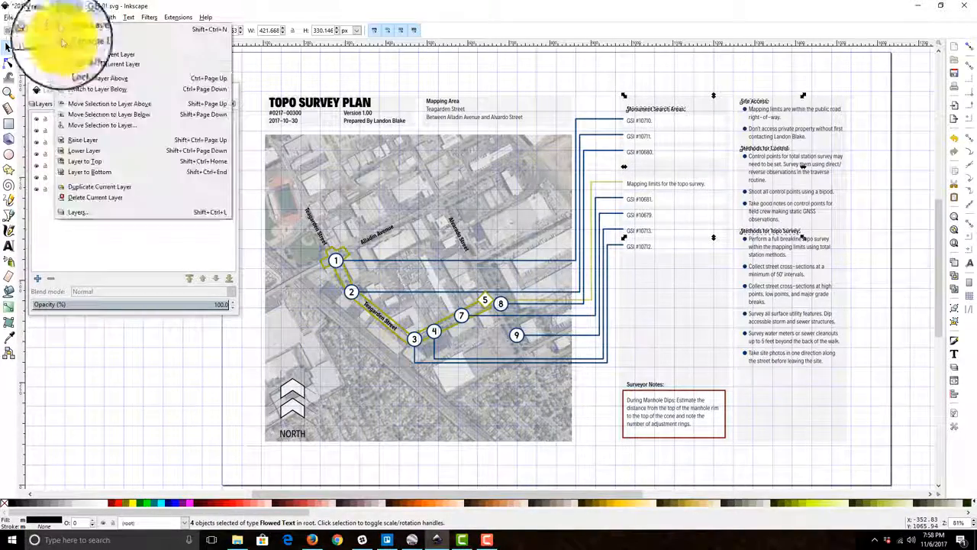
click(106, 117)
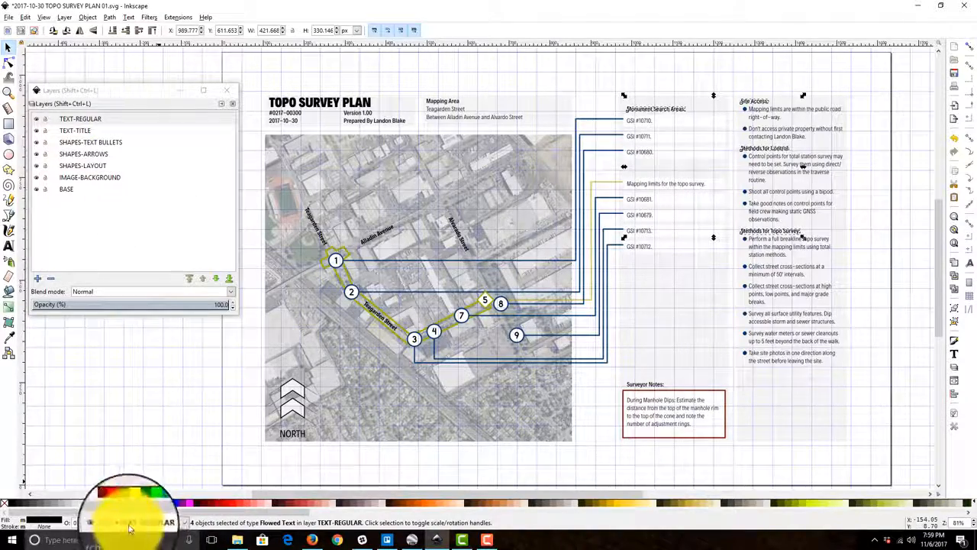
Try to move the selected headings to a layer above TEXT-REGULAR
click(66, 17)
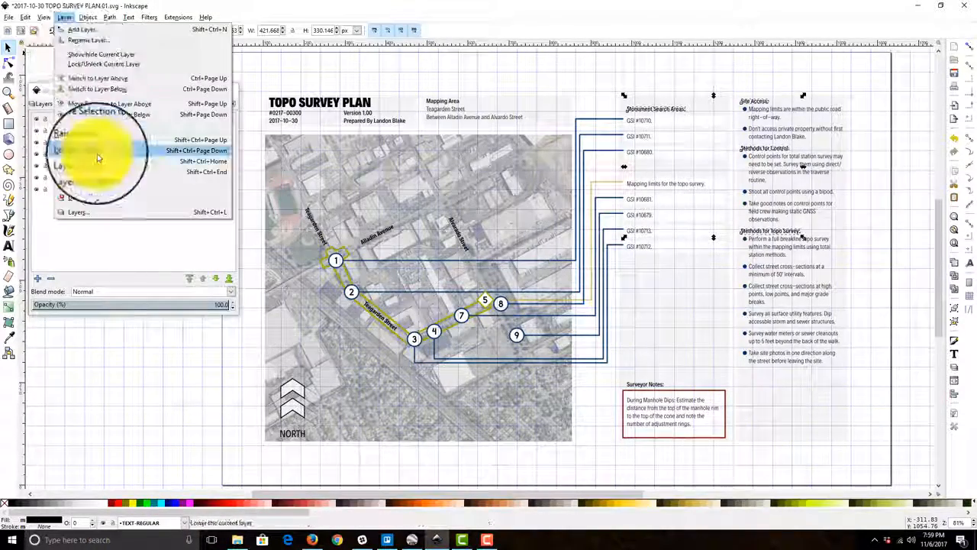
click(103, 104)
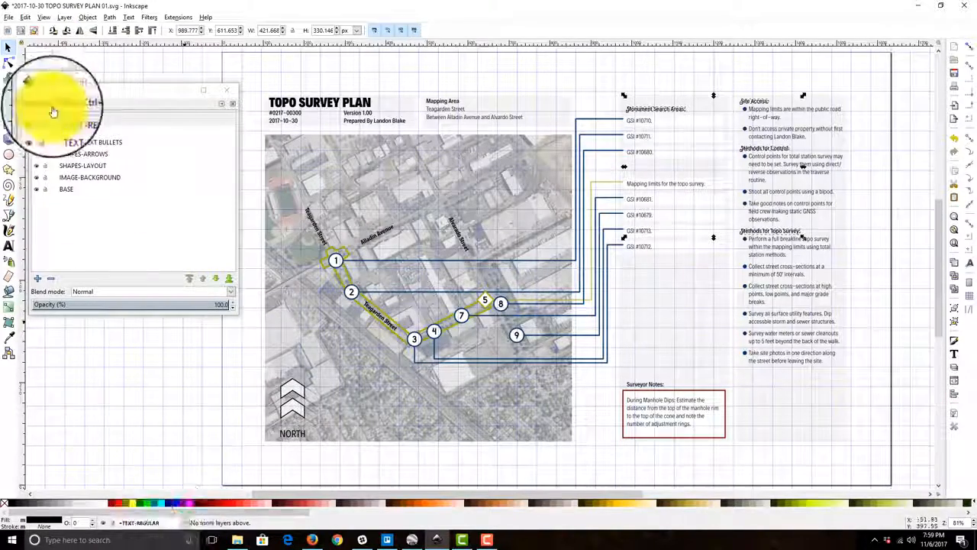
click(64, 17)
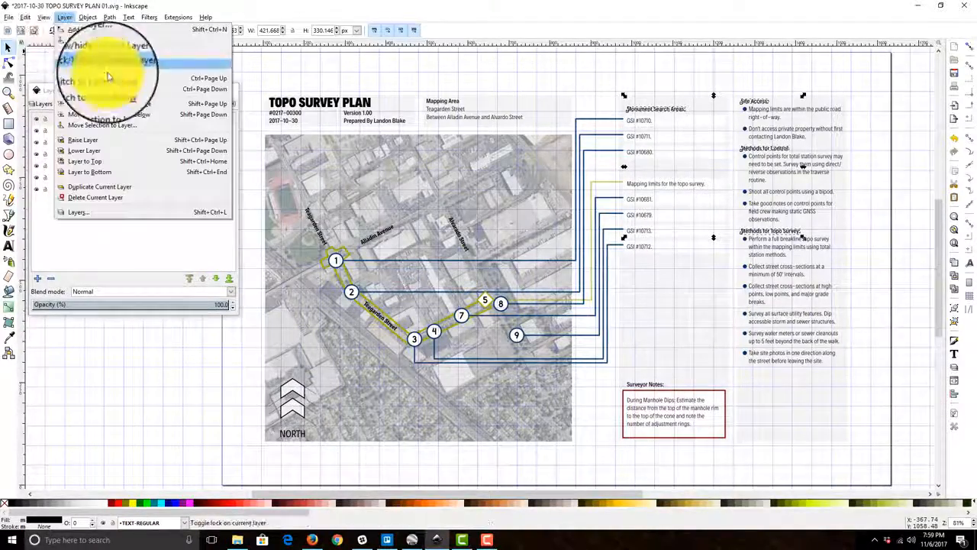
click(176, 254)
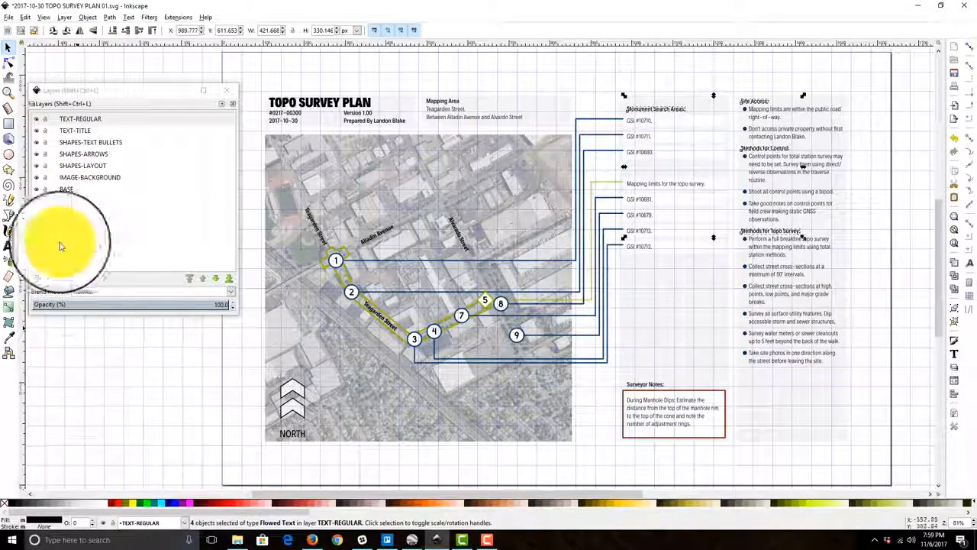
Toggle the TEXT-REGULAR layer's visibility to check that the four headings are on it, and clear the selection
click(35, 120)
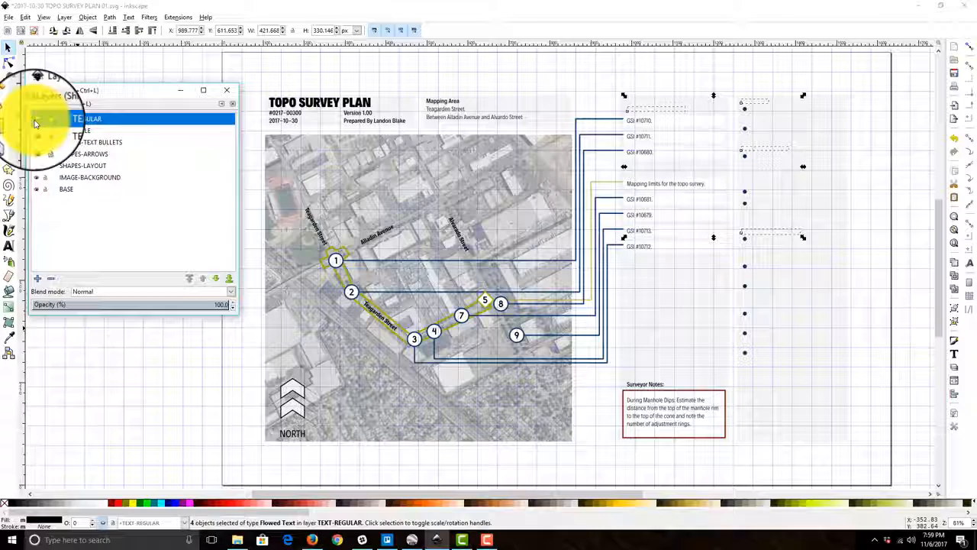
click(36, 122)
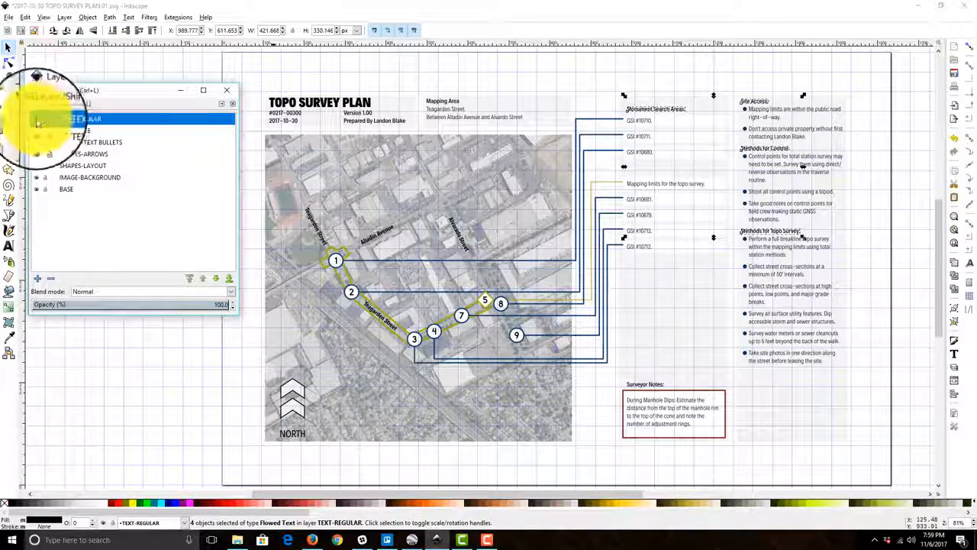
click(36, 119)
click(35, 120)
click(648, 138)
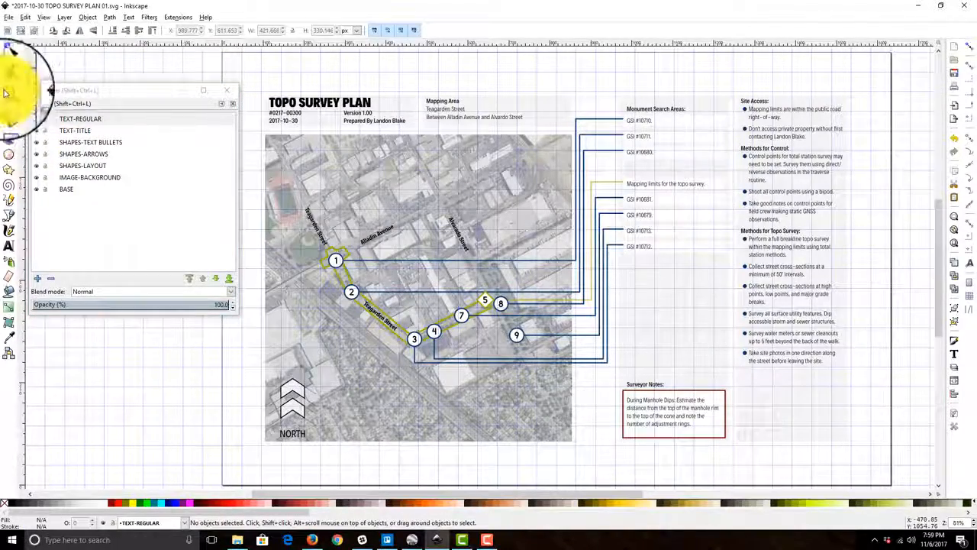
Select the eight text items under Monument Search Areas, from GSI #10710 to GSI #10712, including the mapping limits line
click(8, 92)
drag(603, 82, 744, 263)
click(8, 47)
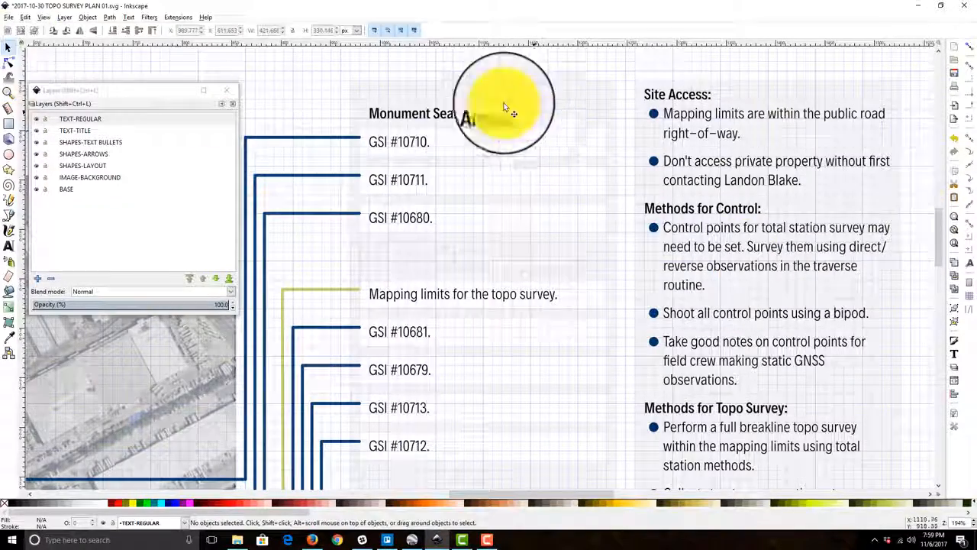
scroll(319, 114, down, 3)
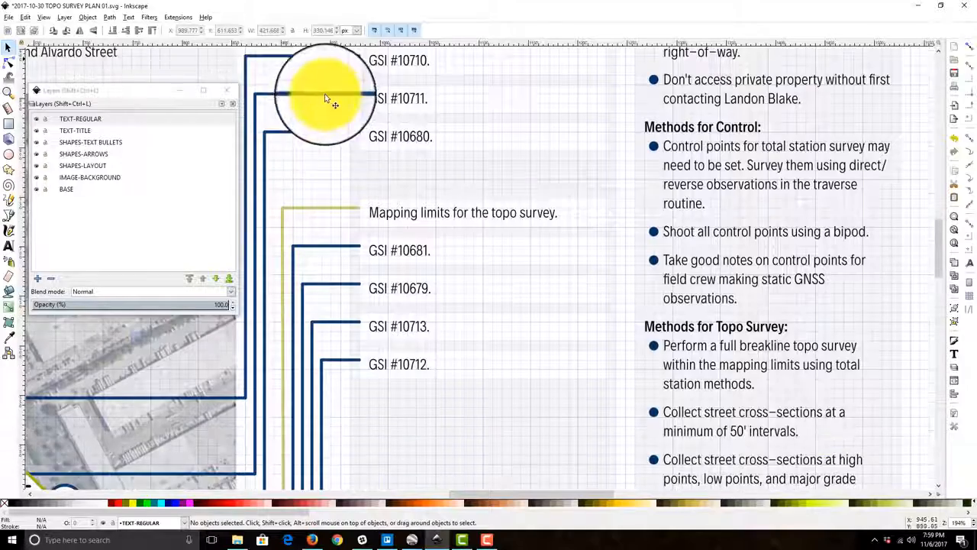
scroll(326, 98, up, 1)
drag(323, 61, 565, 436)
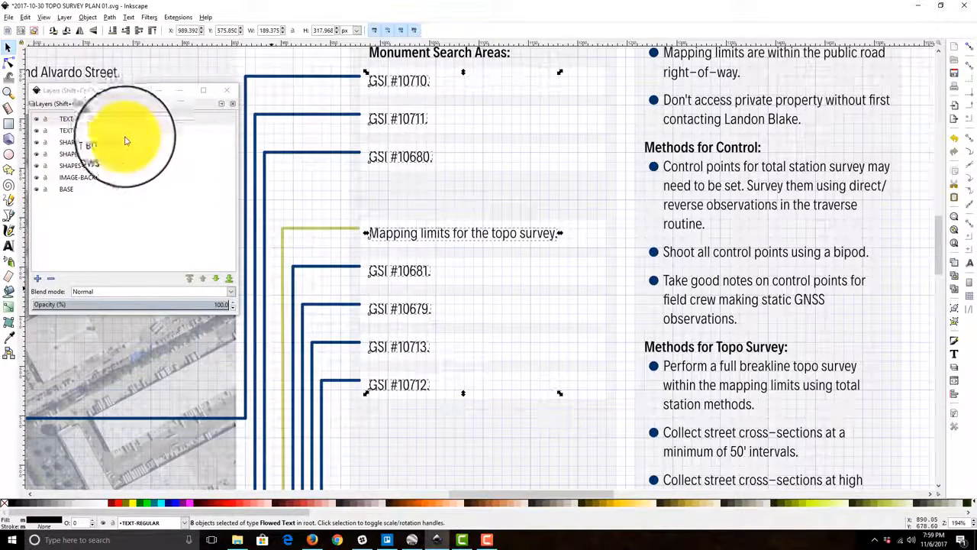
Try to move the eight selected texts to the layer above, and toggle TEXT-REGULAR's visibility to check them
click(64, 18)
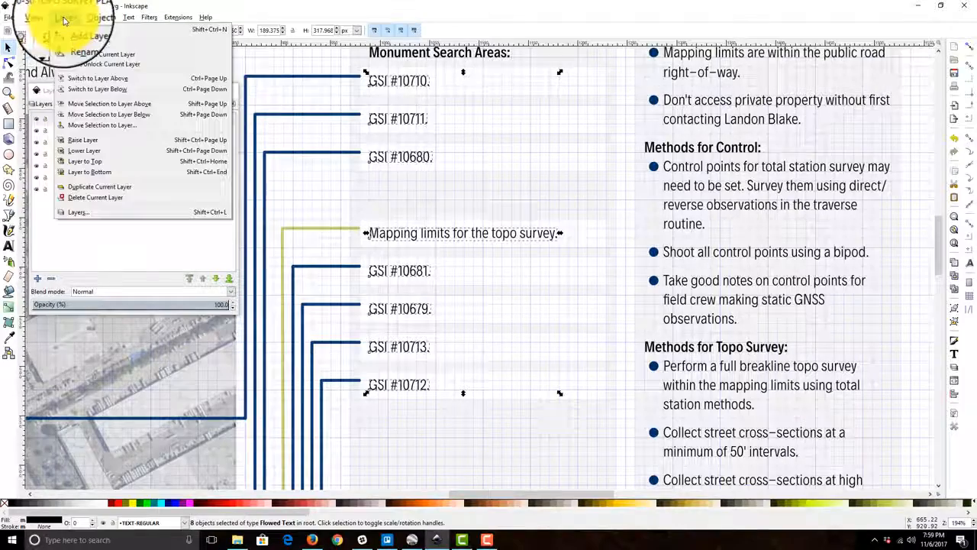
click(110, 108)
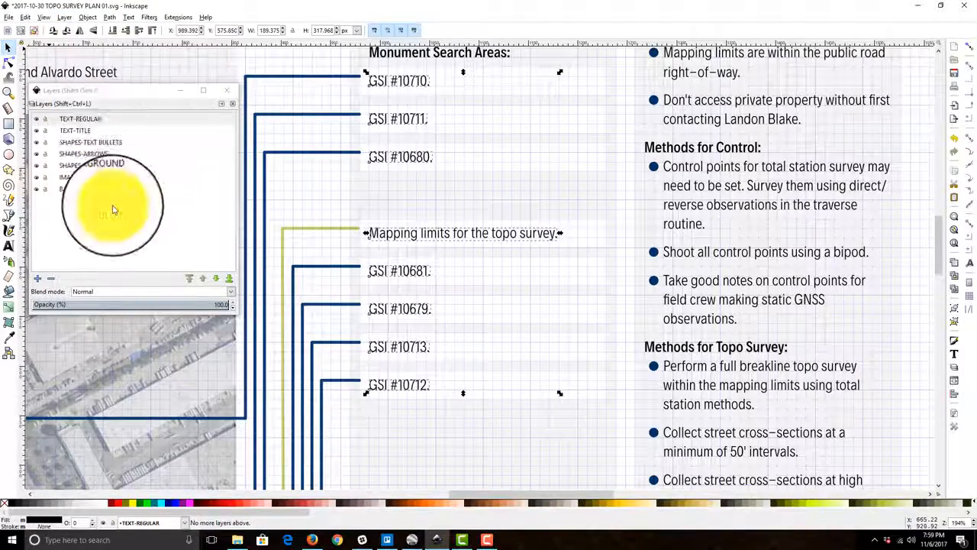
click(35, 121)
click(36, 121)
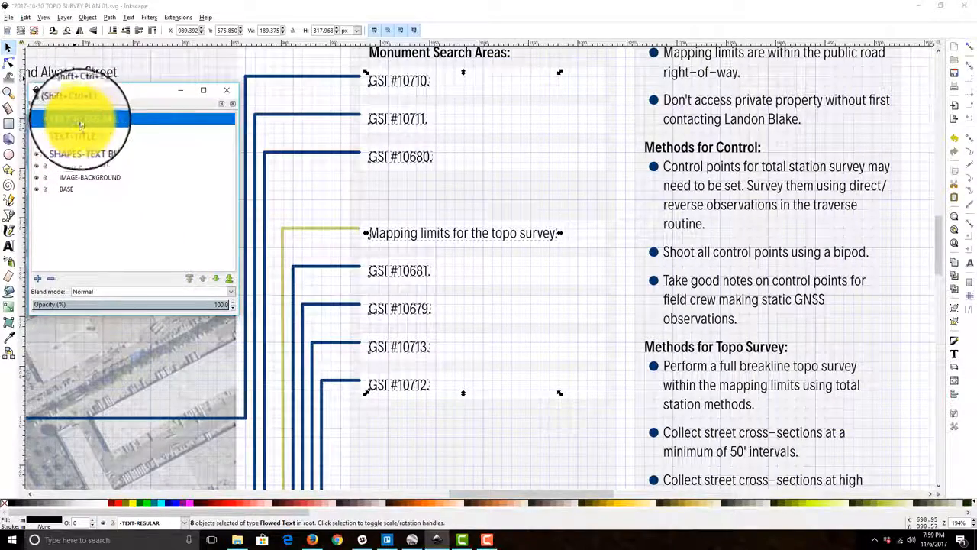
Move the eight selected texts down to TEXT-TITLE and back up one layer so they go onto TEXT-REGULAR
click(65, 17)
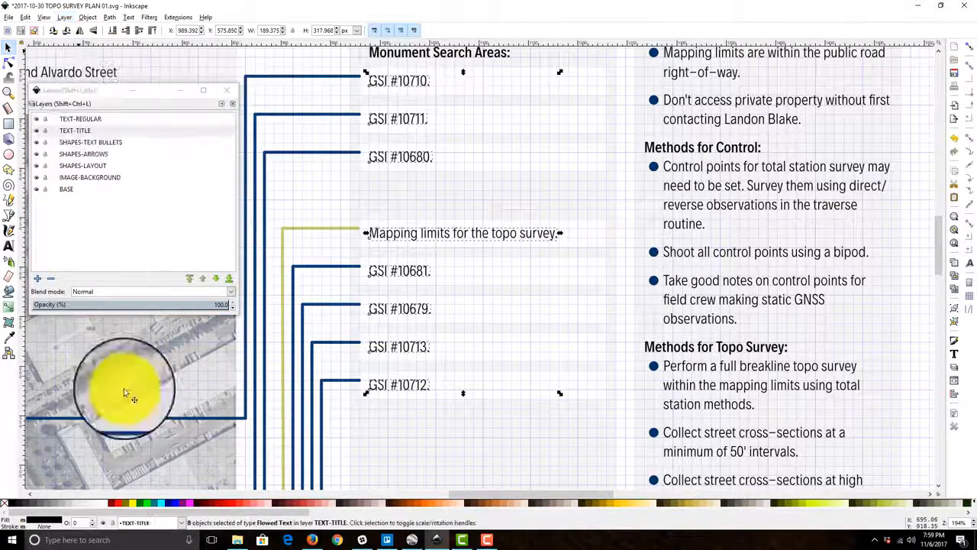
click(67, 18)
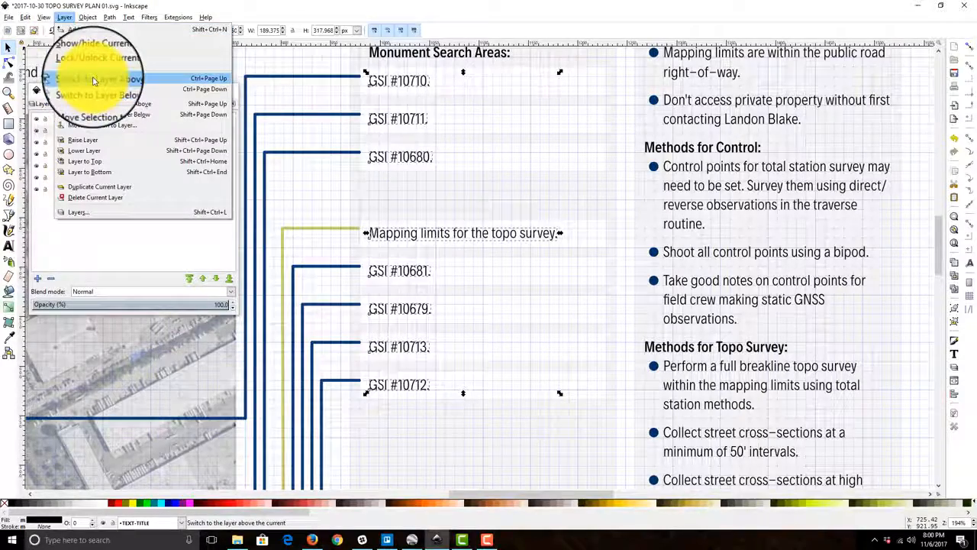
click(68, 116)
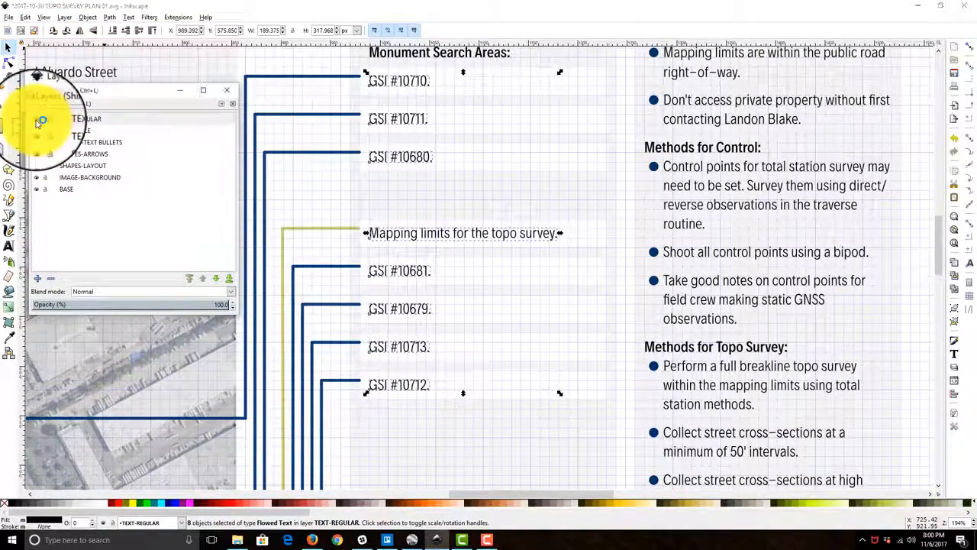
Hide and show the TEXT-REGULAR layer repeatedly to check which texts in both columns belong to it
click(38, 120)
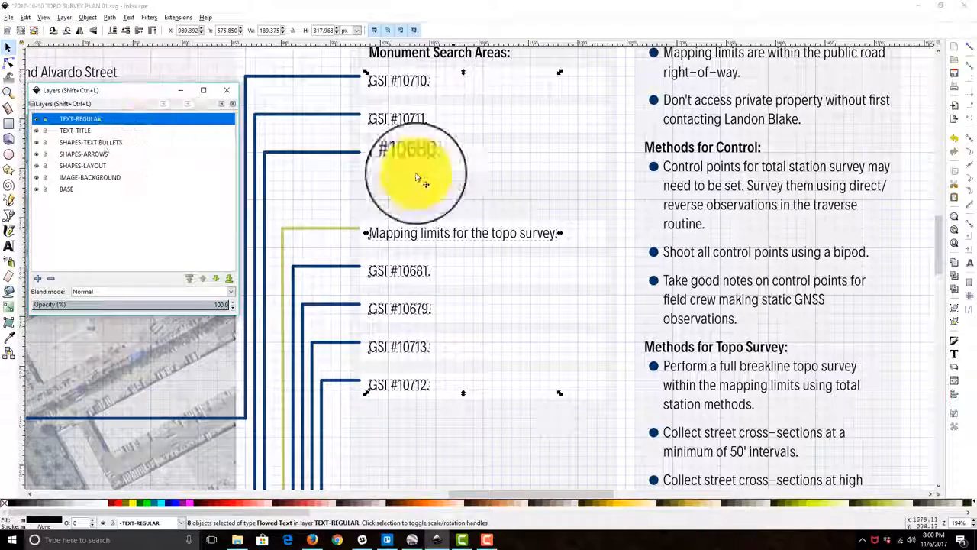
click(37, 120)
click(38, 121)
click(37, 121)
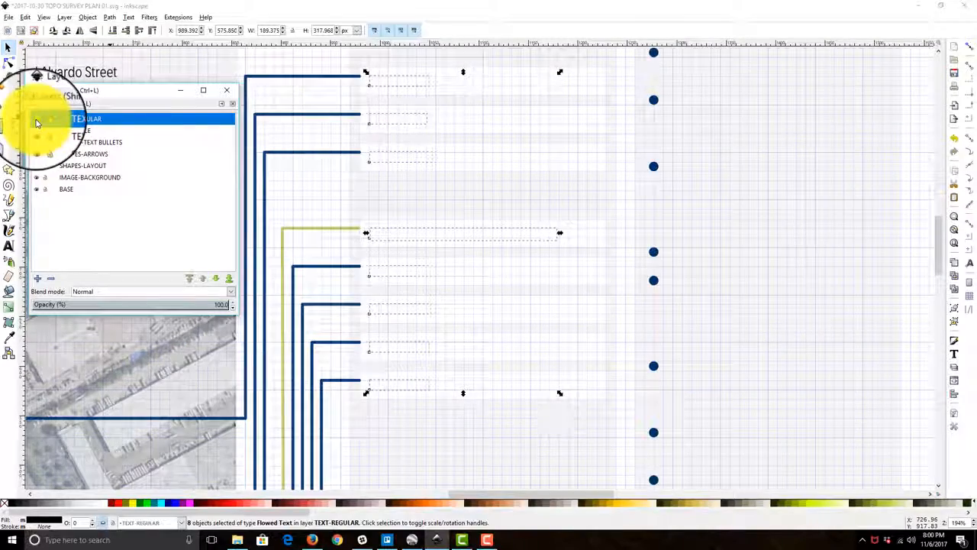
click(36, 120)
scroll(312, 310, up, 5)
scroll(314, 311, down, 3)
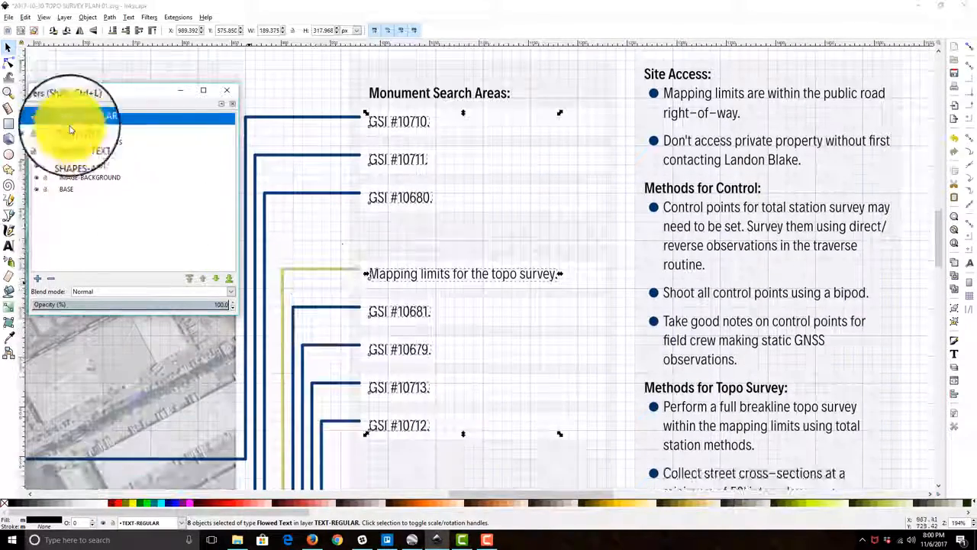
click(36, 121)
click(36, 121)
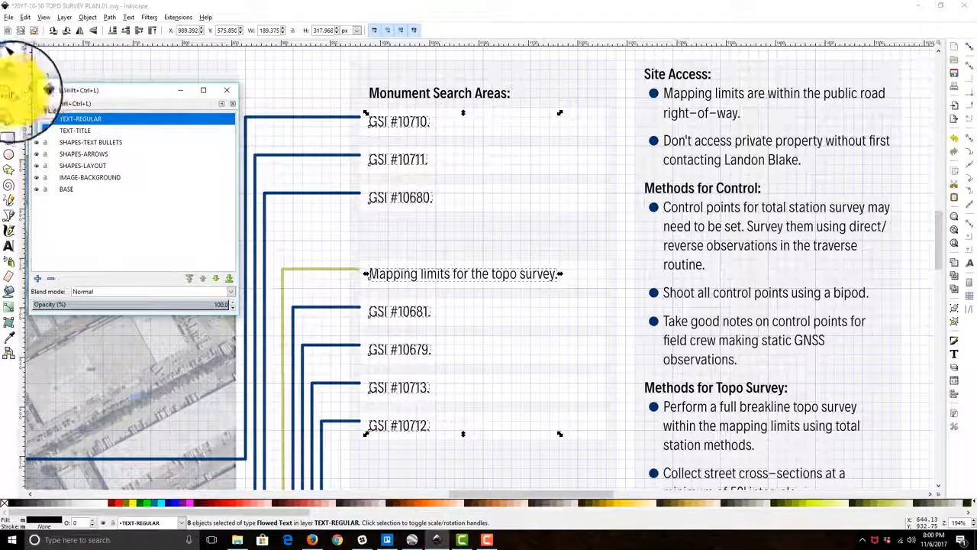
Select the six small header texts: project number, date, version, prepared-by line, Mapping Area heading and its street description, without the title
click(12, 93)
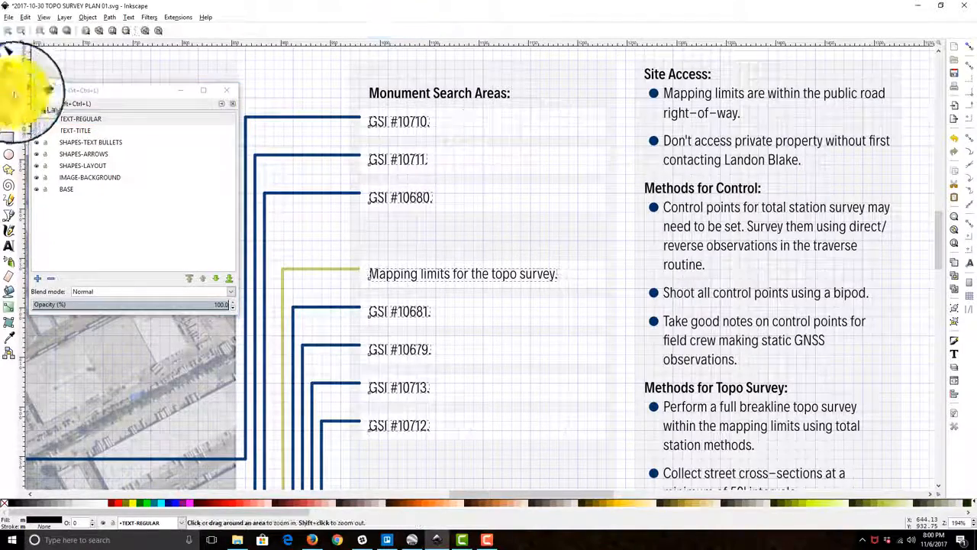
click(113, 33)
drag(178, 75, 360, 141)
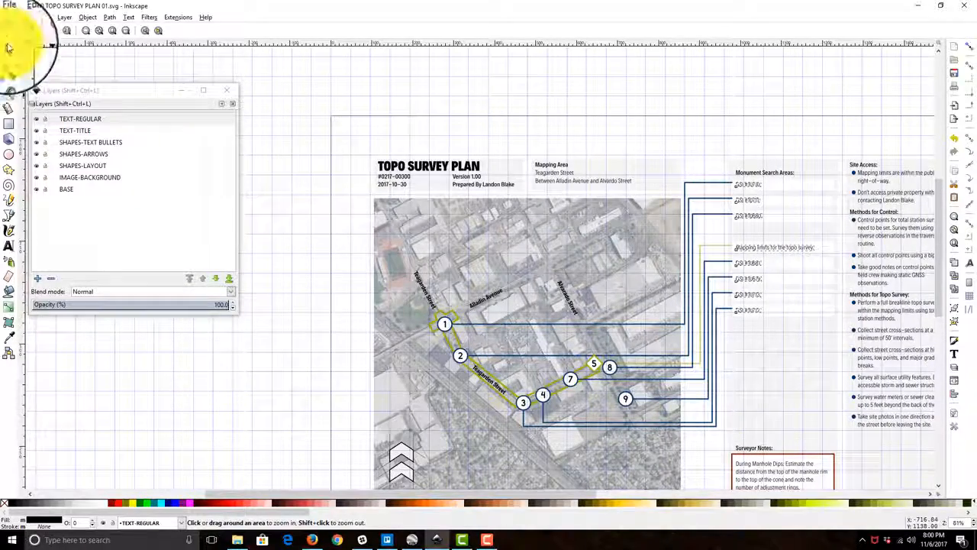
click(7, 47)
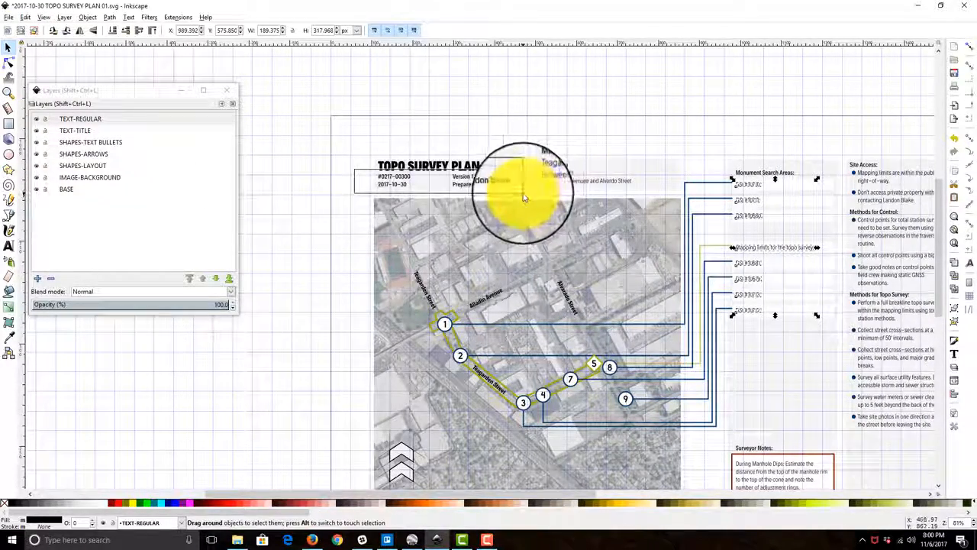
drag(523, 197, 512, 196)
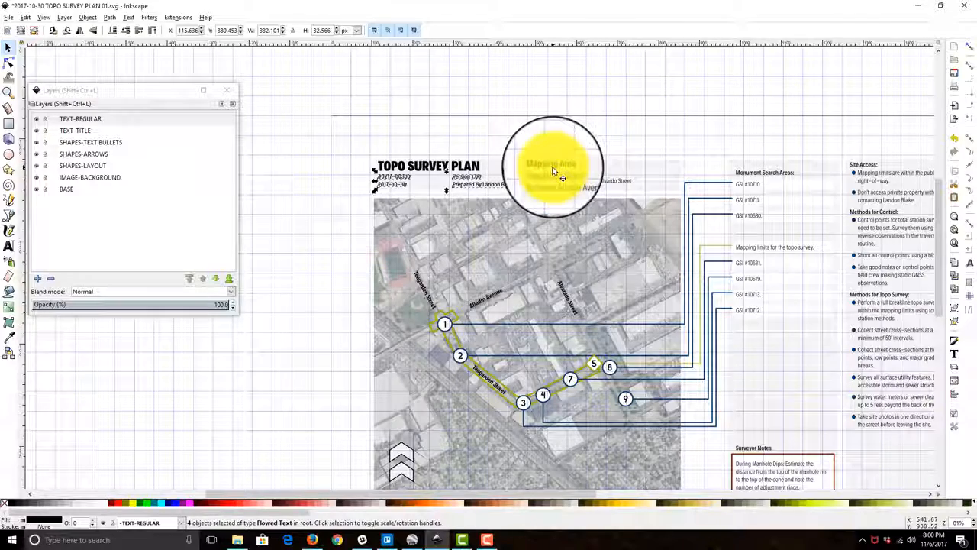
shift+click(551, 169)
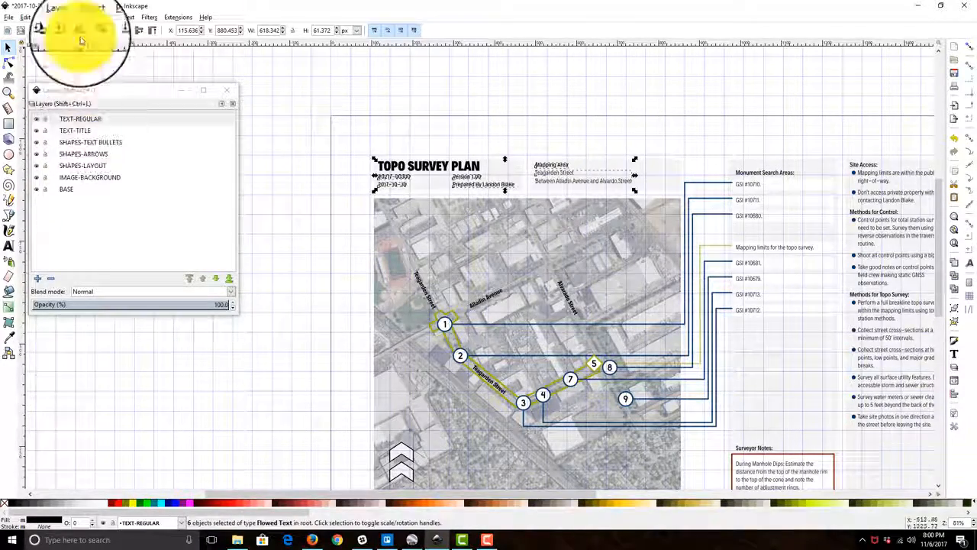
Try moving the six header texts to the layer below, switch to the layer above and toggle TEXT-REGULAR's visibility to check them
click(64, 16)
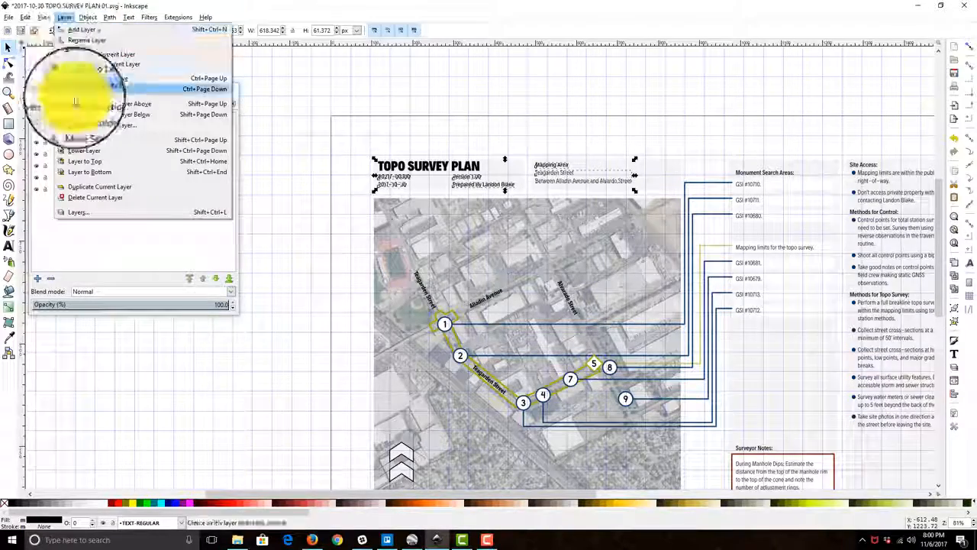
click(87, 114)
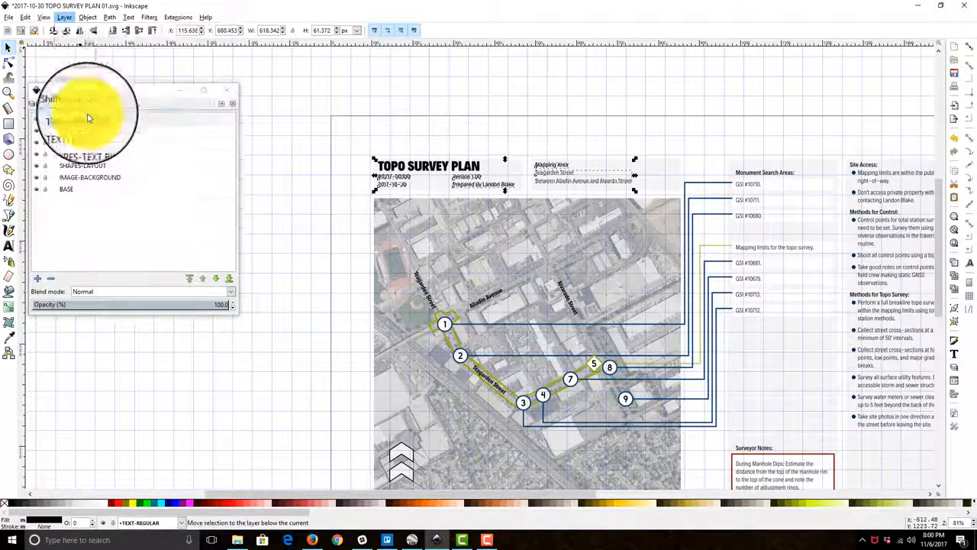
click(65, 18)
click(88, 74)
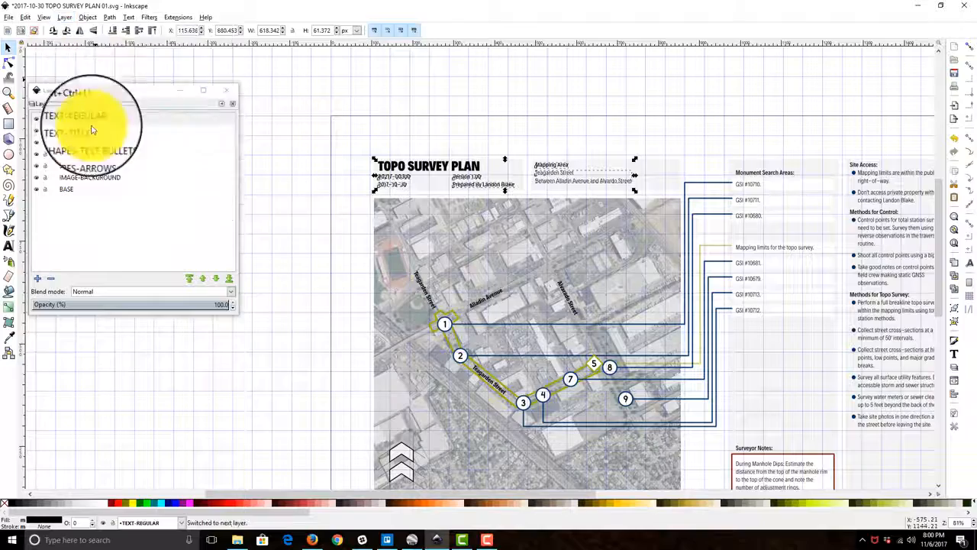
click(37, 121)
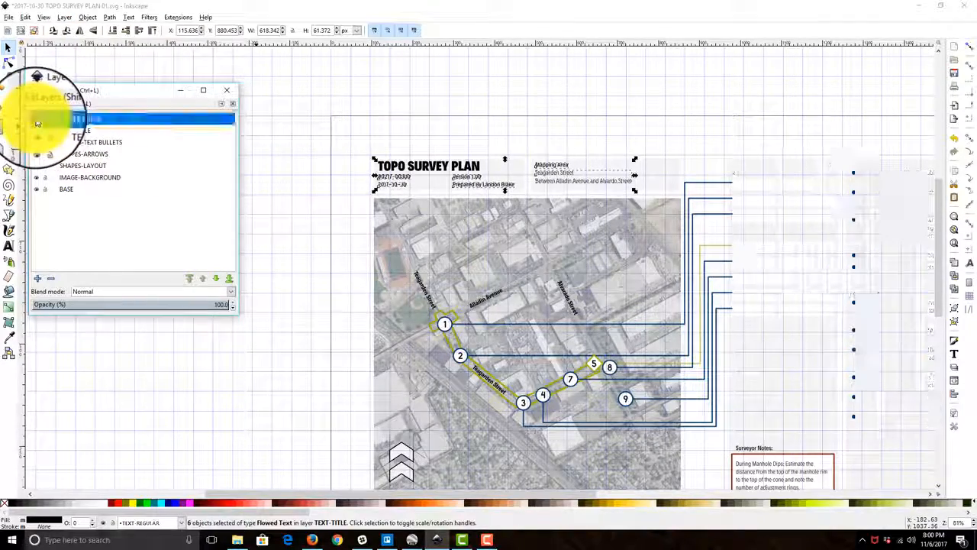
click(37, 121)
Move the six selected header texts down to SHAPES-TEXT BULLETS and back up layer by layer onto TEXT-REGULAR
click(66, 18)
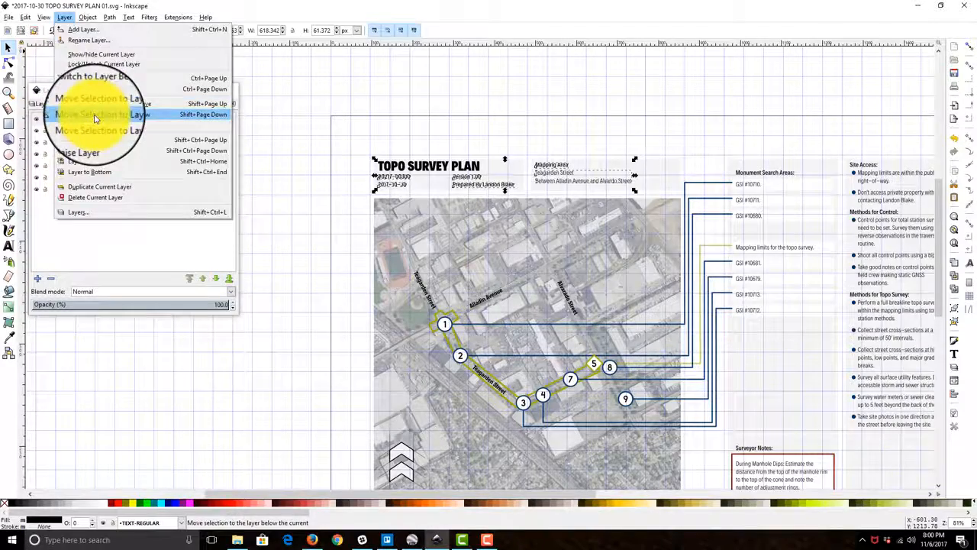
click(95, 116)
click(64, 17)
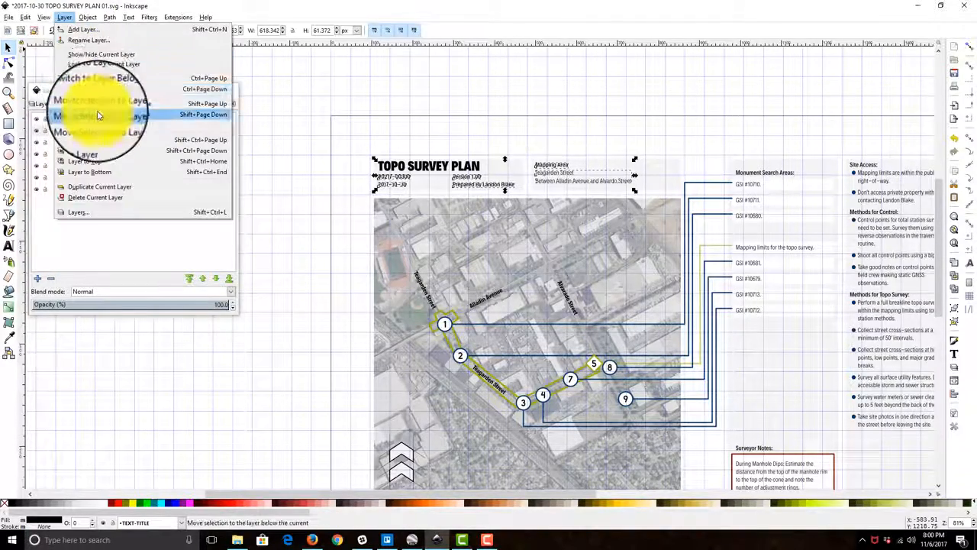
click(98, 115)
click(64, 16)
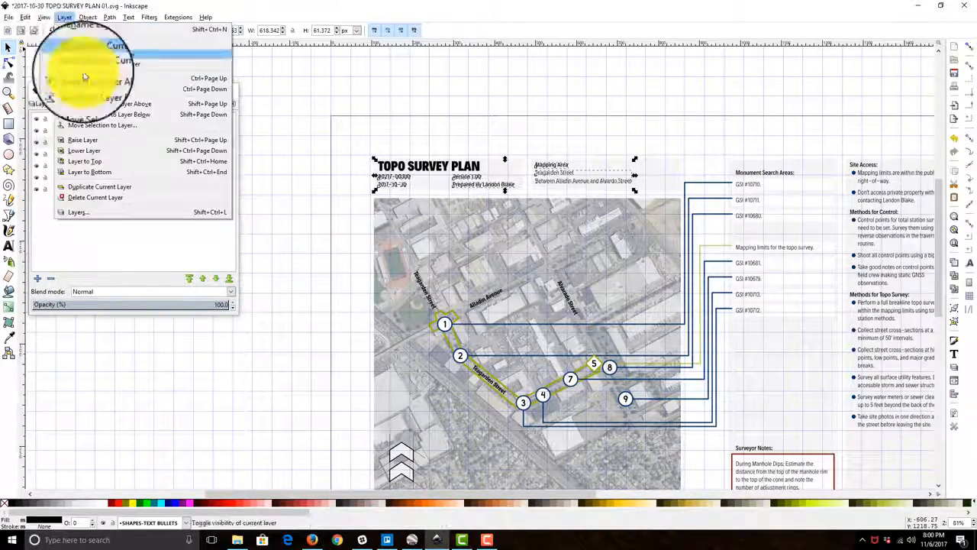
click(98, 115)
click(64, 17)
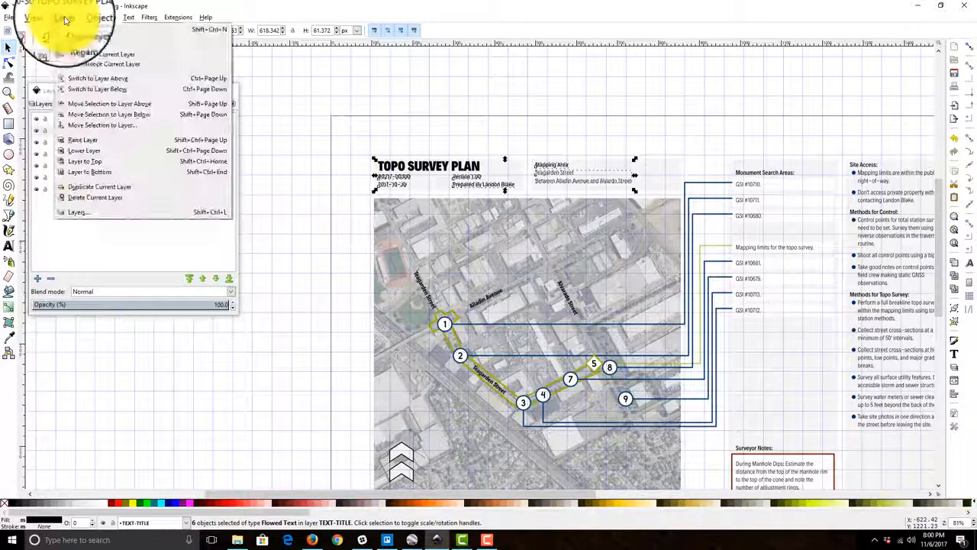
click(99, 103)
Hide and show the TEXT-REGULAR layer repeatedly to check that the six header texts belong to it
click(37, 120)
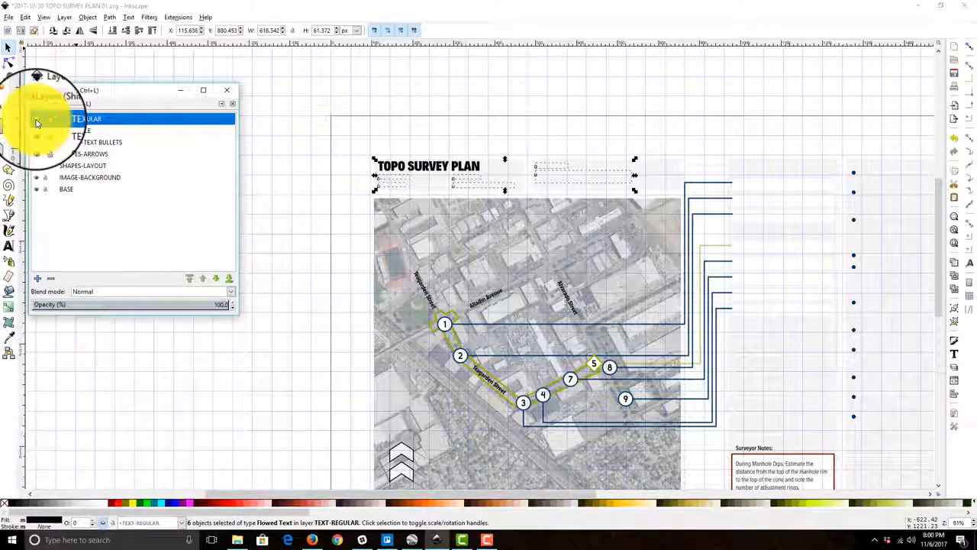
click(36, 120)
click(36, 120)
click(37, 119)
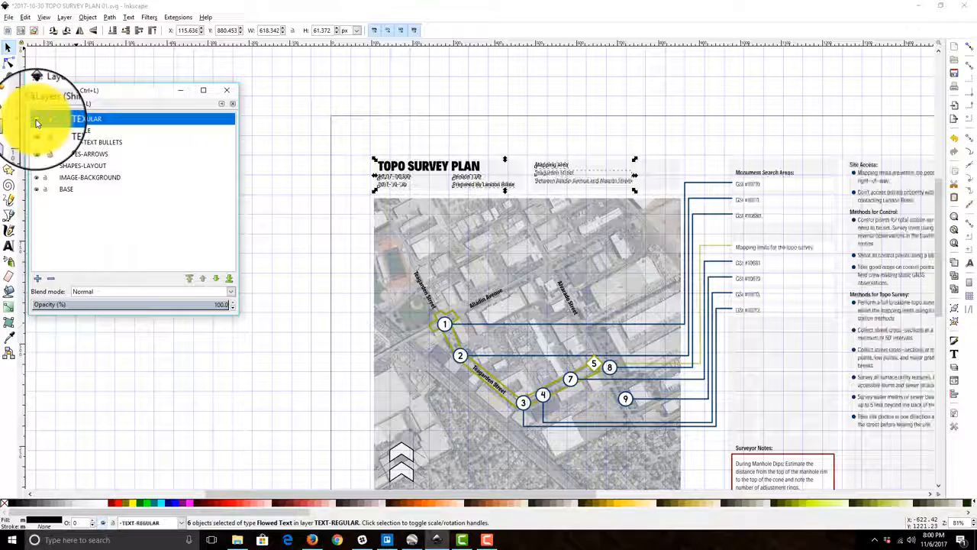
click(37, 120)
click(37, 119)
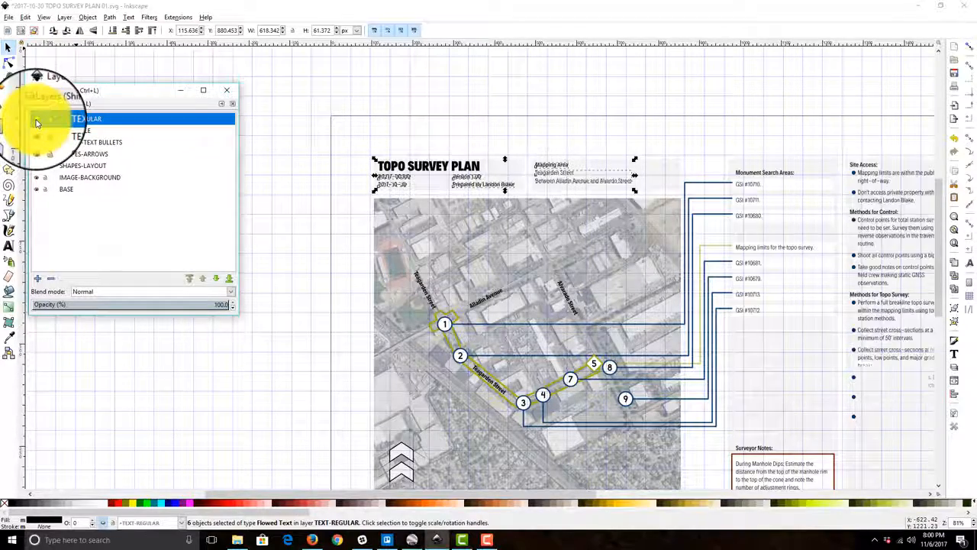
Hide the TEXT-REGULAR layer, make TEXT-TITLE the current layer and select the TOPO SURVEY PLAN title text
click(36, 120)
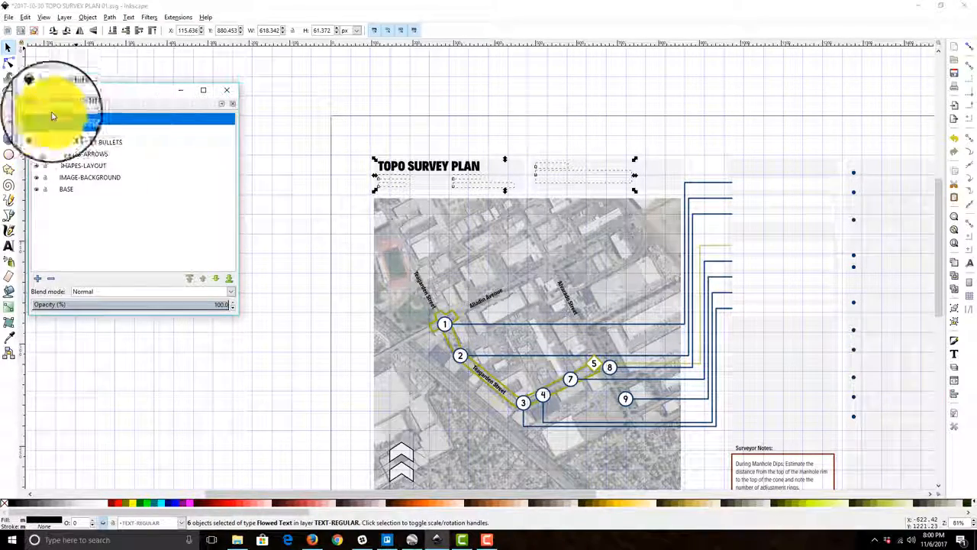
click(76, 130)
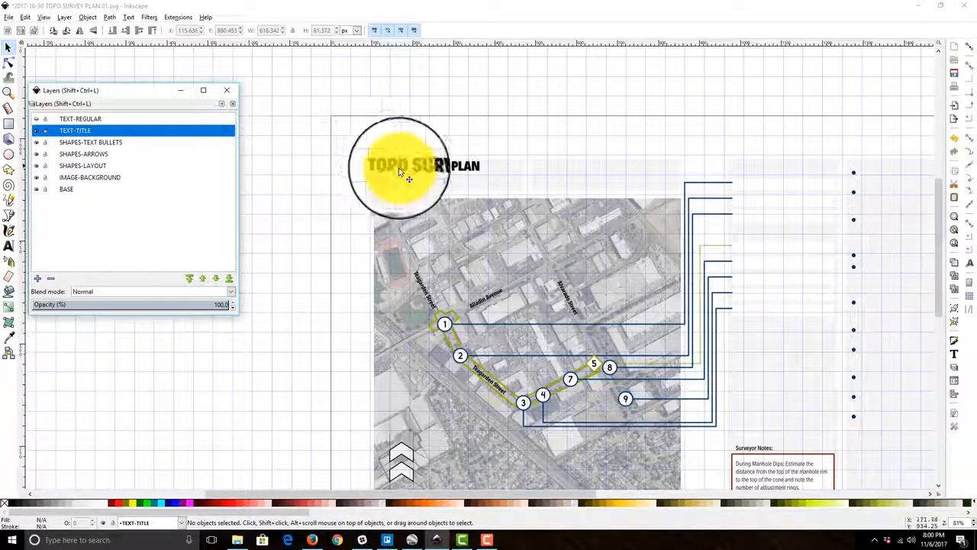
click(442, 168)
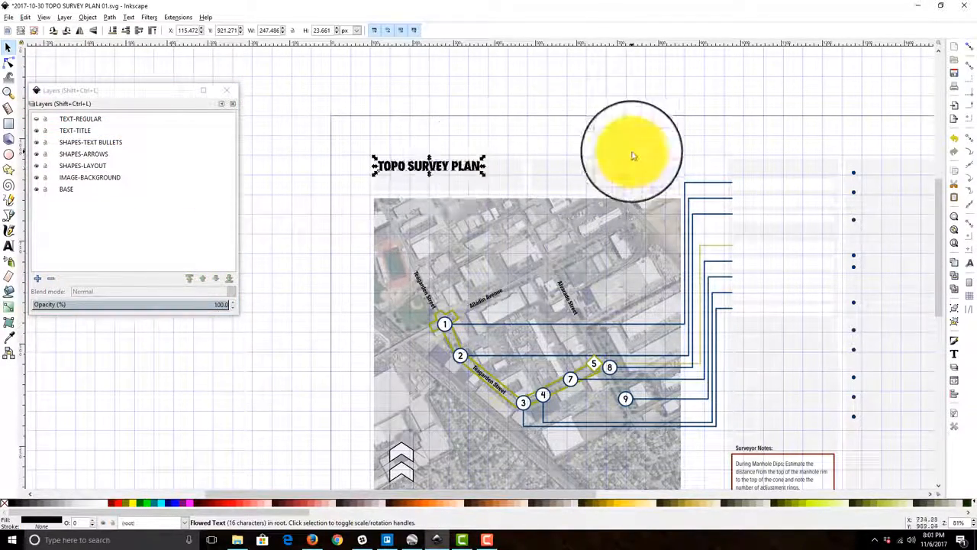
drag(632, 155, 559, 136)
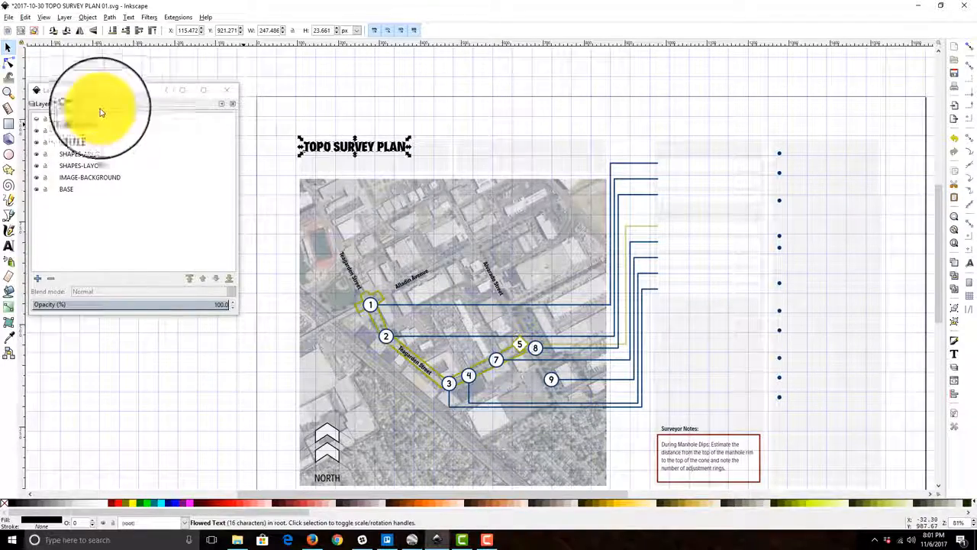
Try putting the title on TEXT-TITLE by switching down layer by layer, and toggle TEXT-TITLE's visibility to check it
click(64, 18)
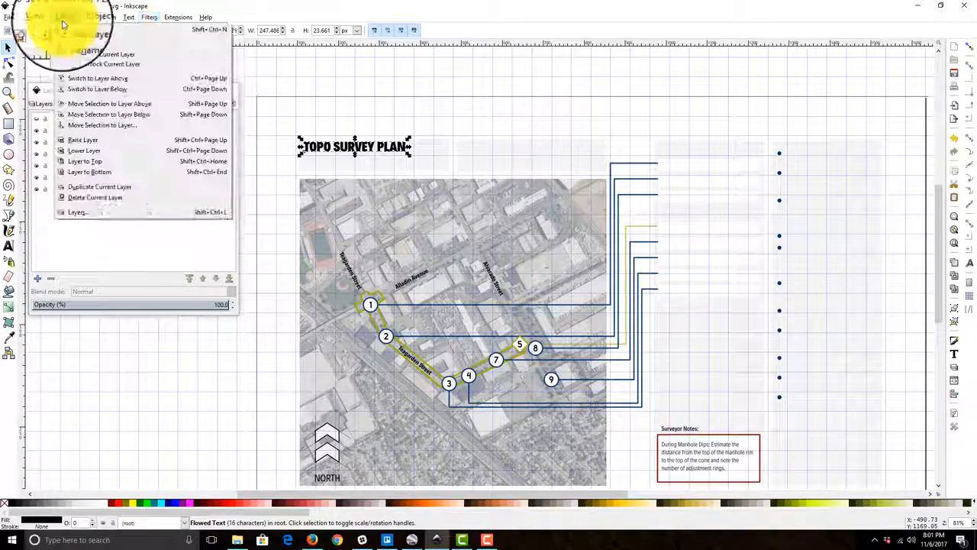
click(91, 89)
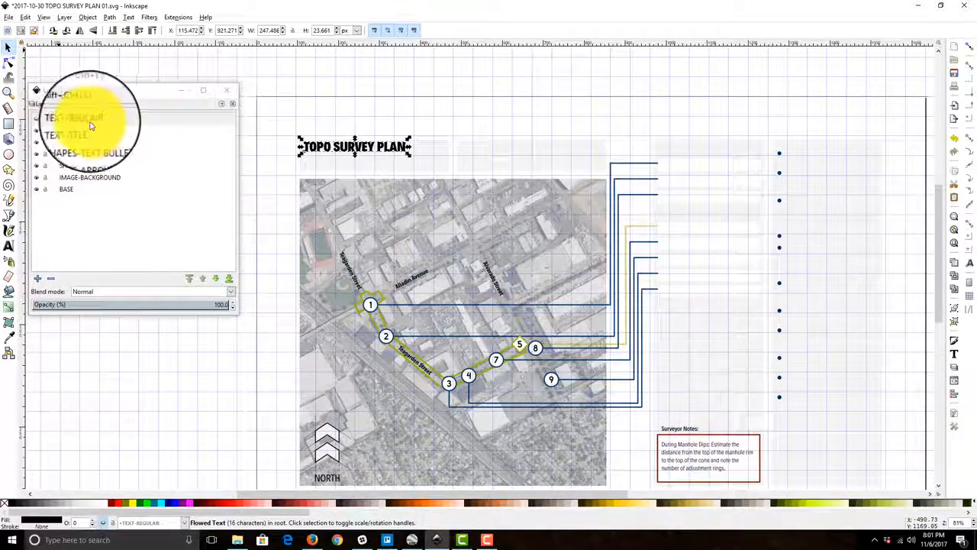
click(64, 17)
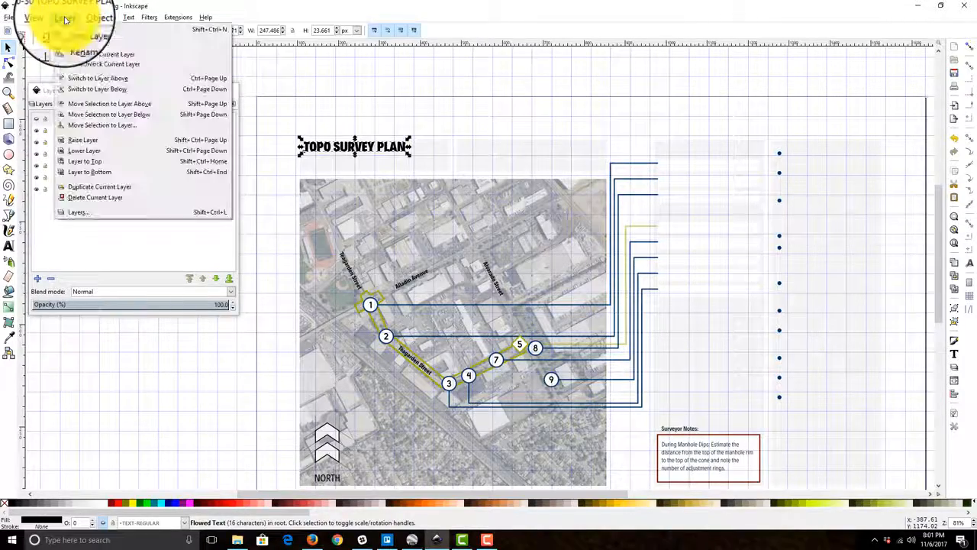
click(93, 97)
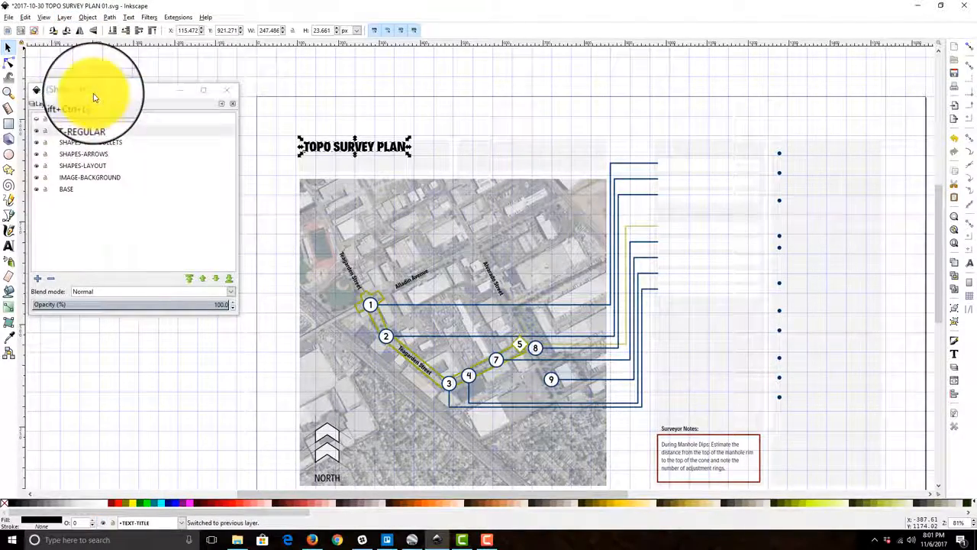
click(39, 135)
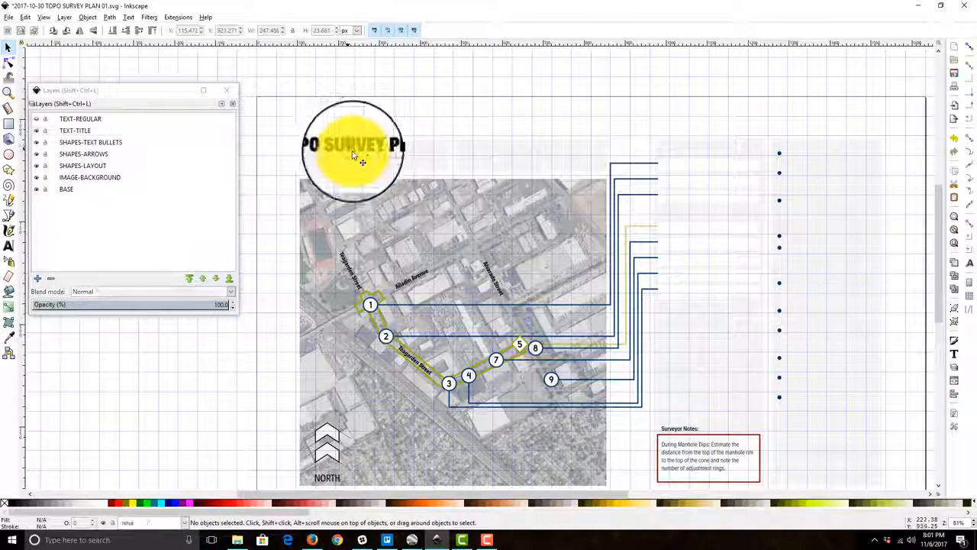
Select the TOPO SURVEY PLAN title and move it down through TEXT-REGULAR onto TEXT-TITLE, showing TEXT-REGULAR again on the way
click(323, 155)
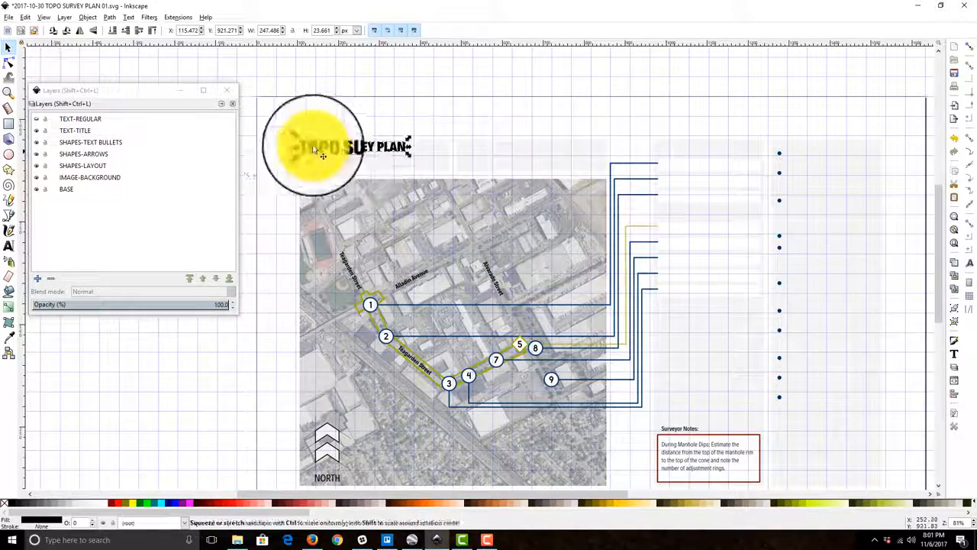
click(64, 18)
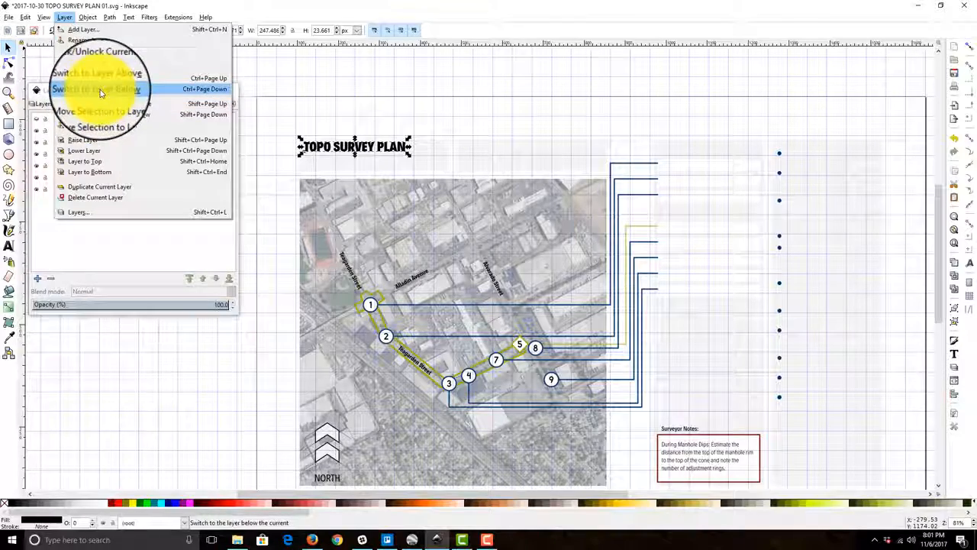
click(101, 114)
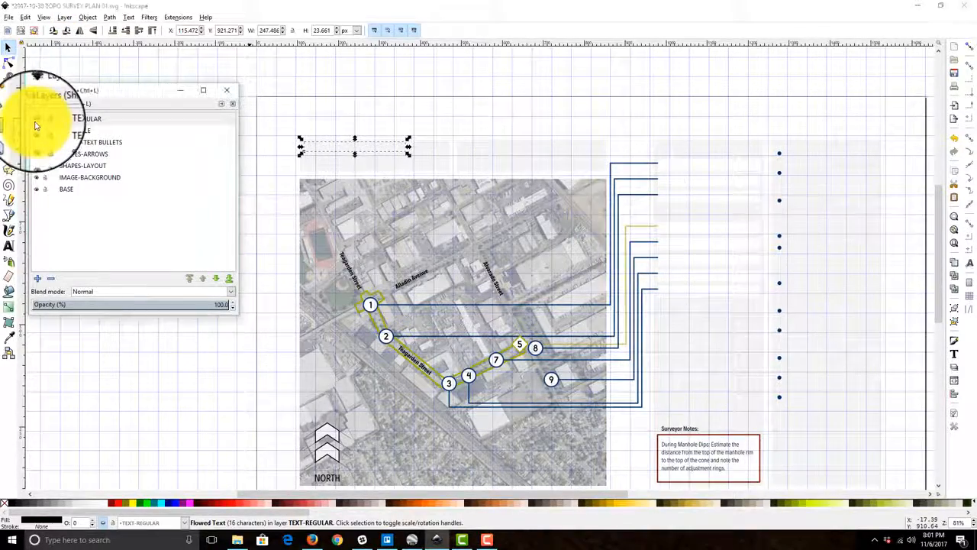
click(36, 120)
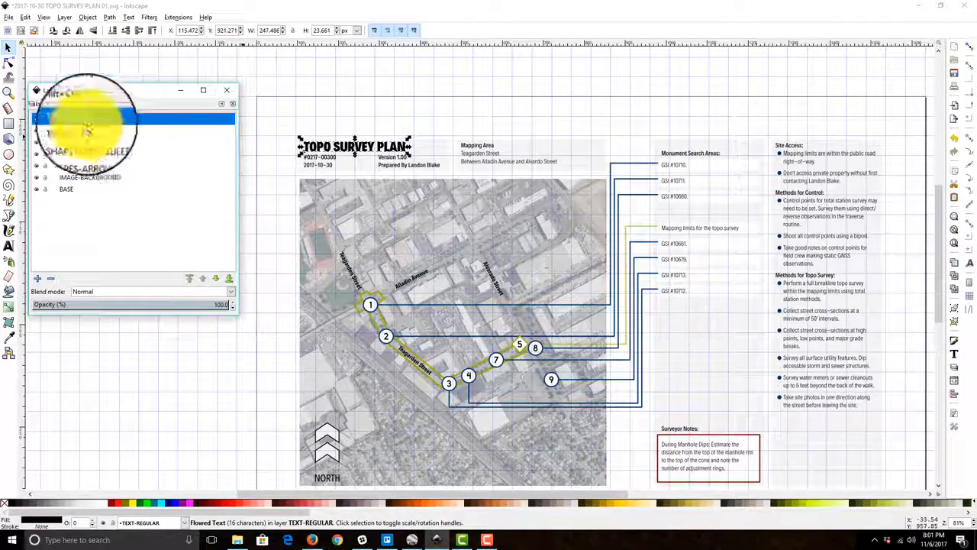
click(64, 17)
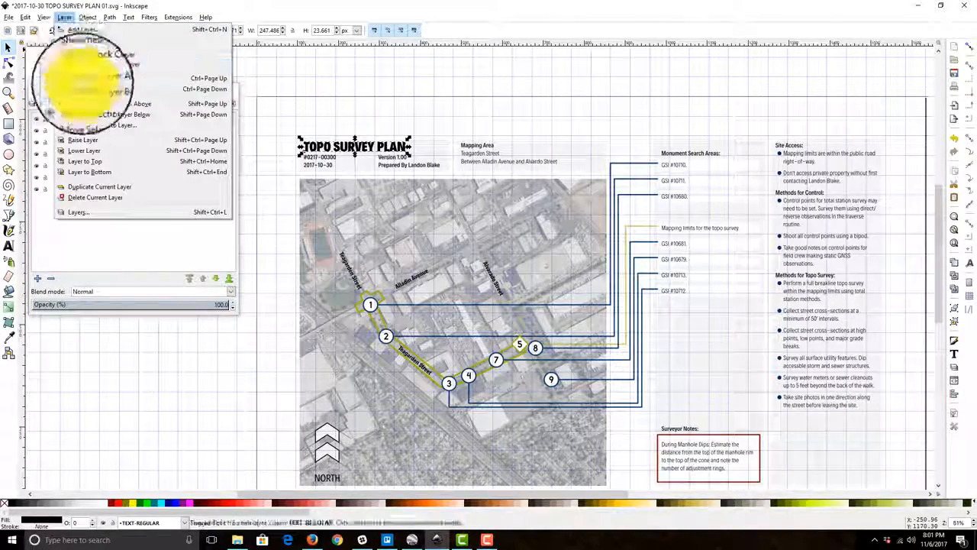
click(86, 115)
Hide the TEXT-TITLE and TEXT-REGULAR layers and deselect the title
click(36, 136)
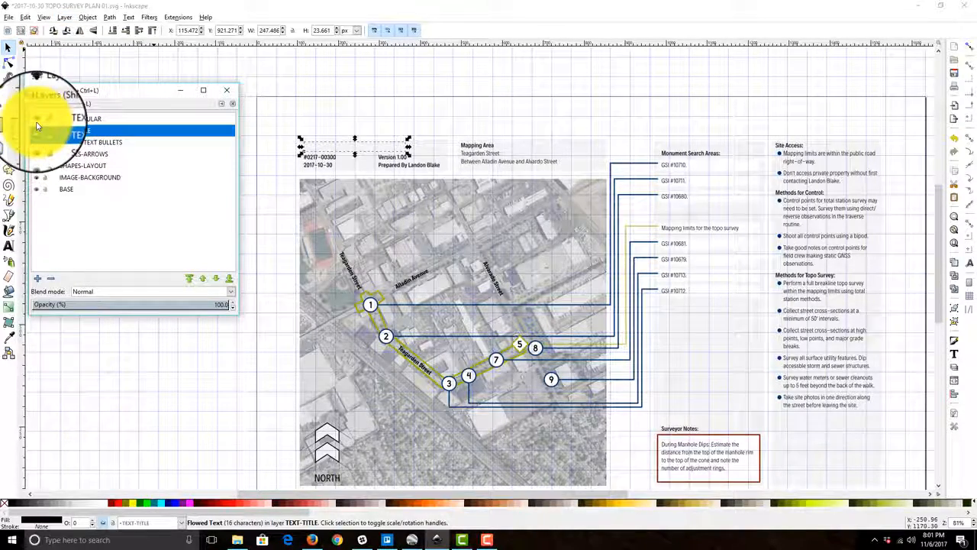
click(37, 120)
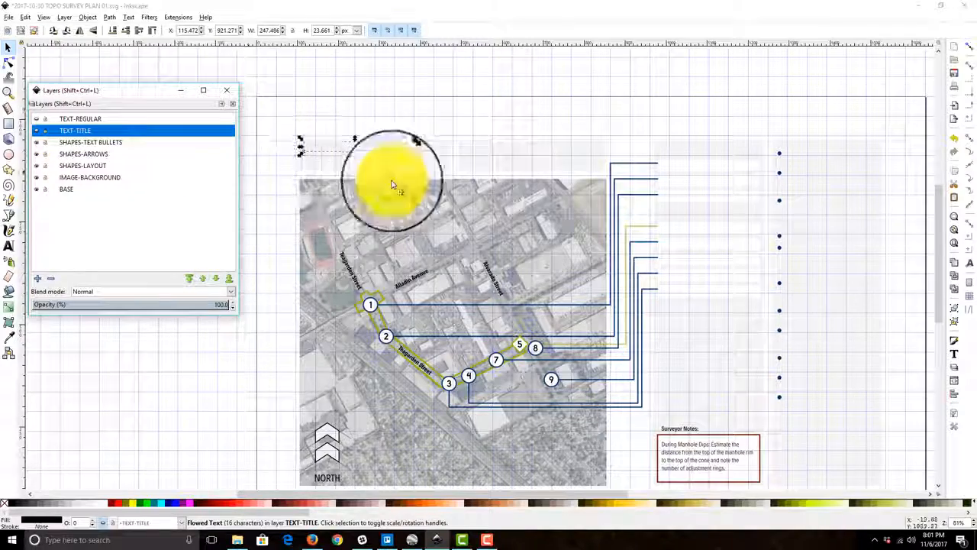
click(262, 149)
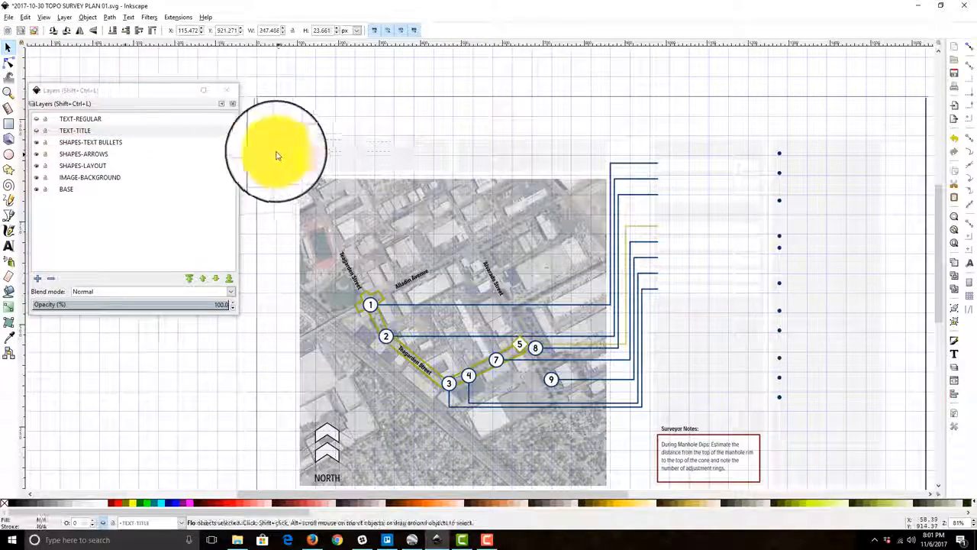
Raise the SHAPES-TEXT BULLETS layer to the top of the layer stack and keep it as the current layer
click(78, 143)
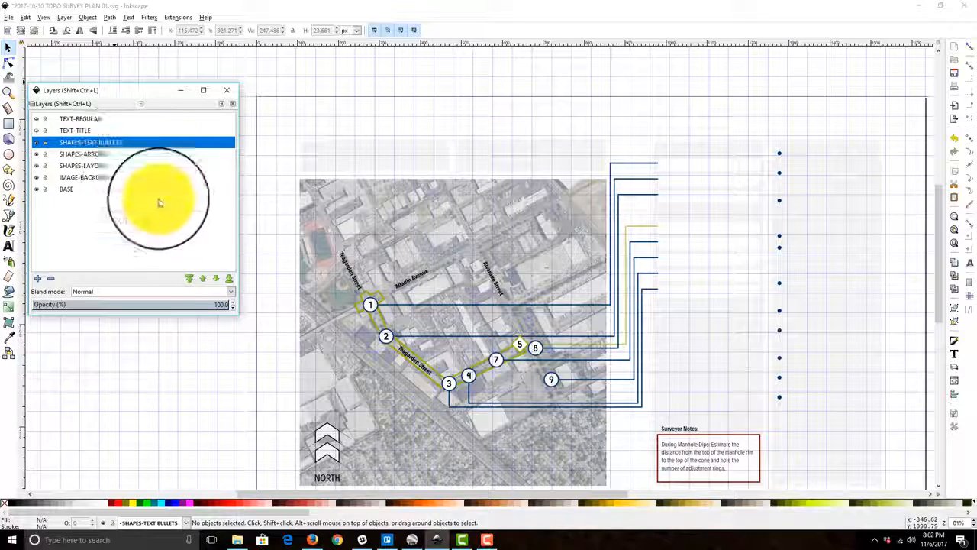
click(190, 279)
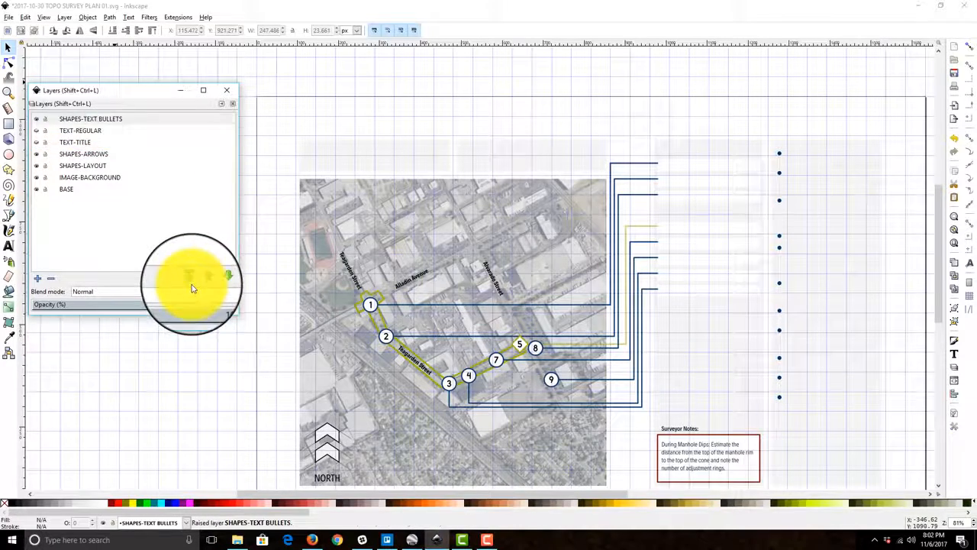
click(116, 120)
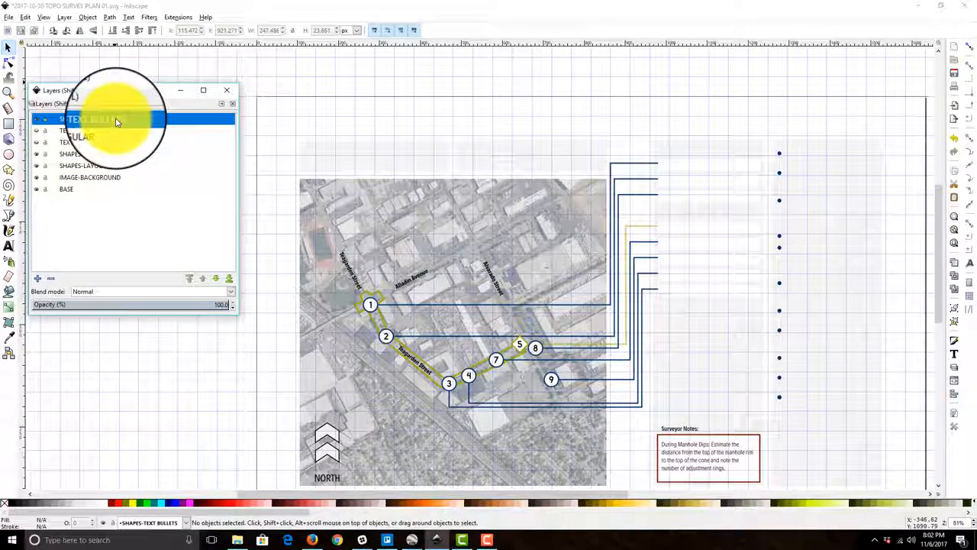
Select all the blue text bullets in the notes column and move them down to TEXT-REGULAR, then back up onto SHAPES-TEXT BULLETS
click(767, 78)
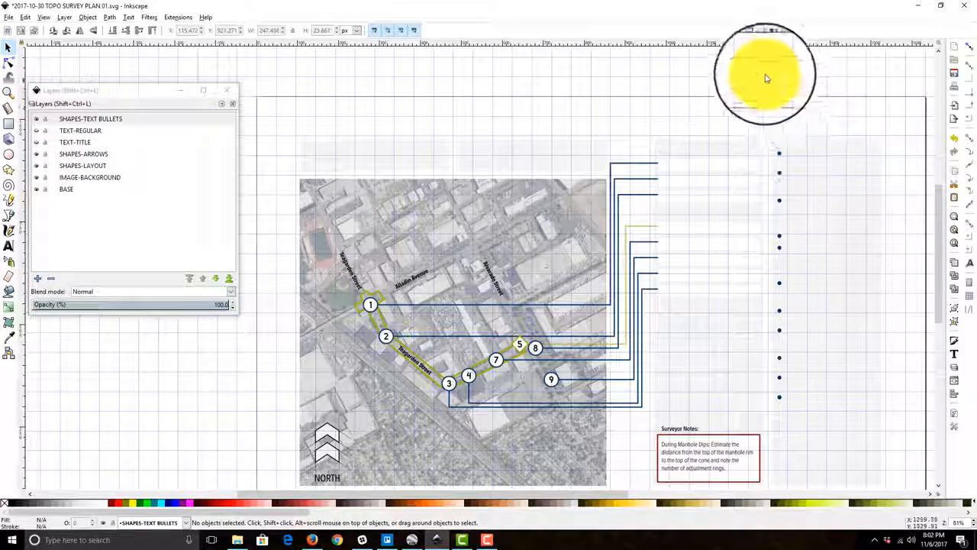
drag(754, 67, 807, 407)
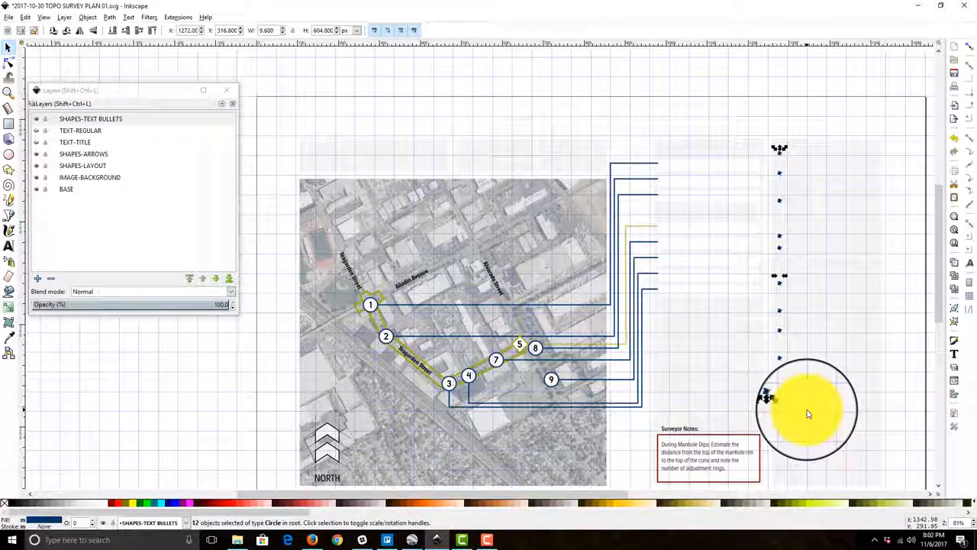
click(62, 18)
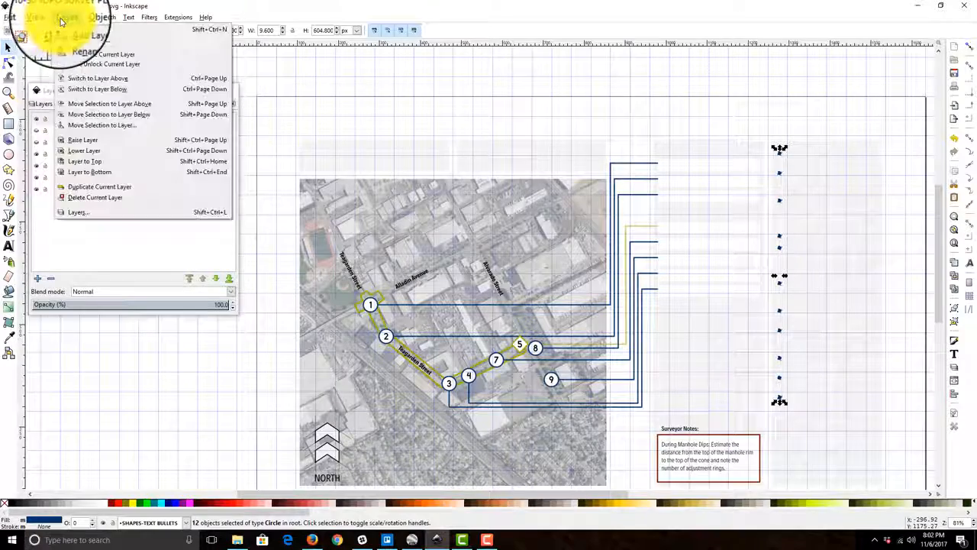
click(96, 114)
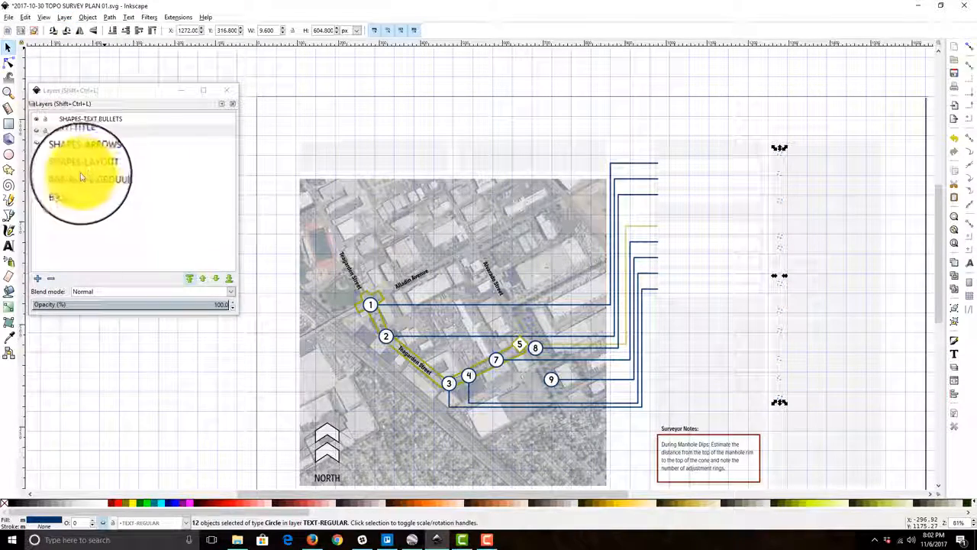
click(65, 18)
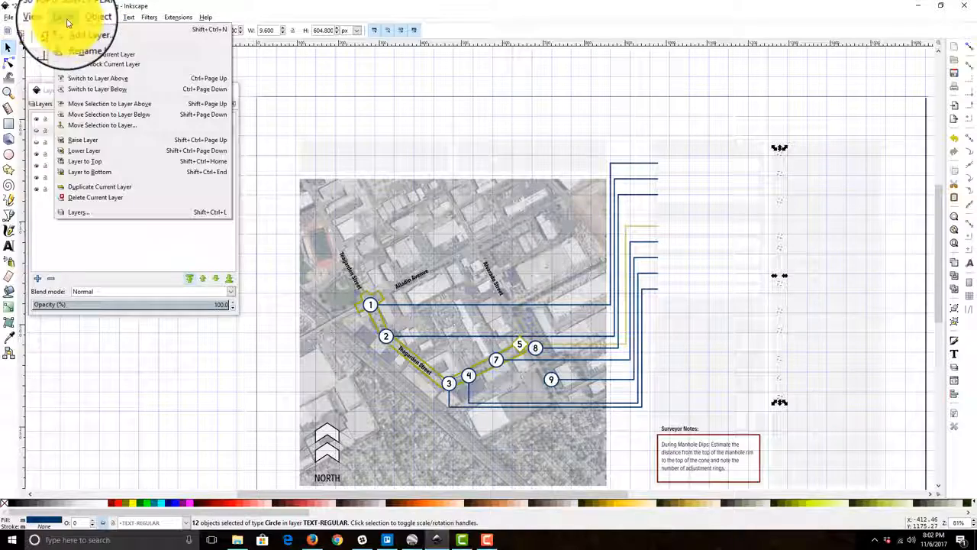
click(108, 107)
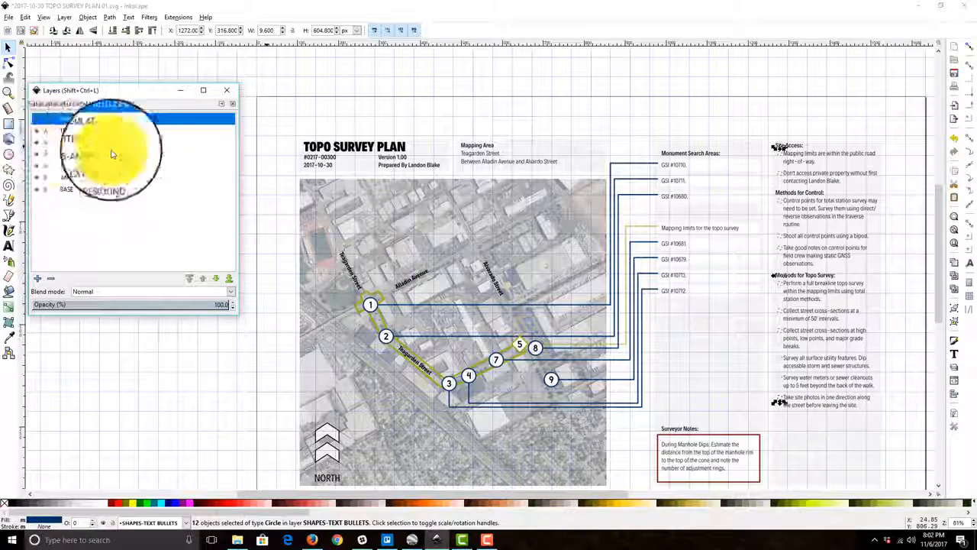
Deselect the bullets and toggle the SHAPES-TEXT BULLETS layer's visibility to check that the bullets belong to it
click(957, 141)
click(955, 143)
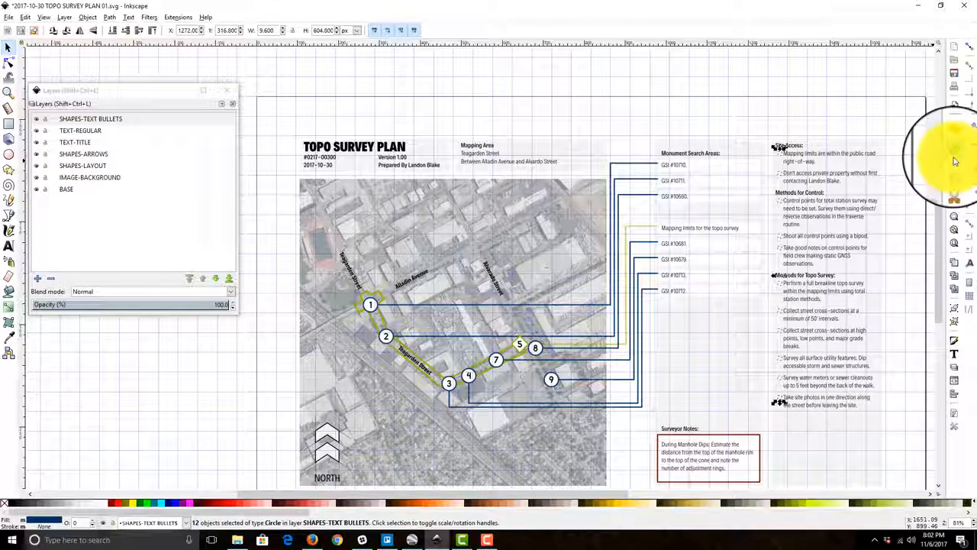
click(754, 121)
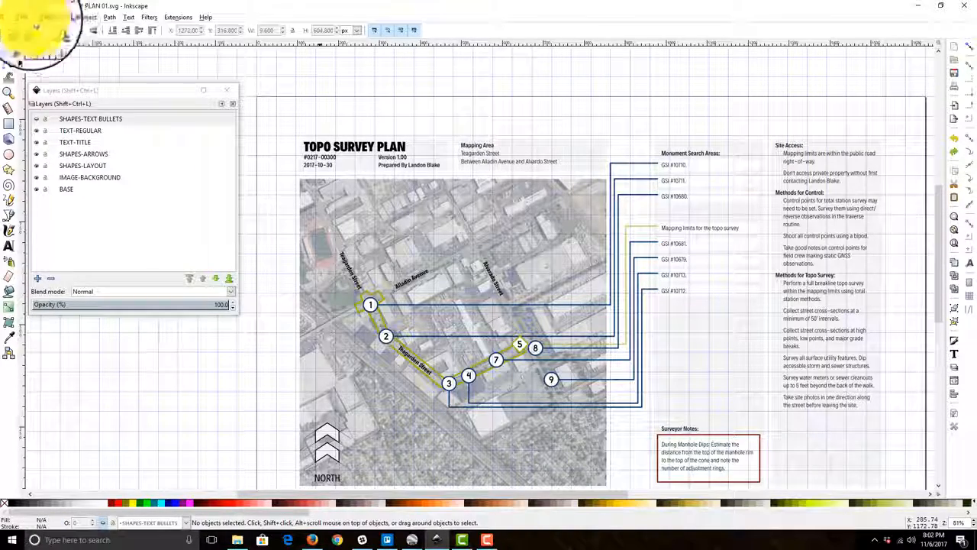
click(38, 122)
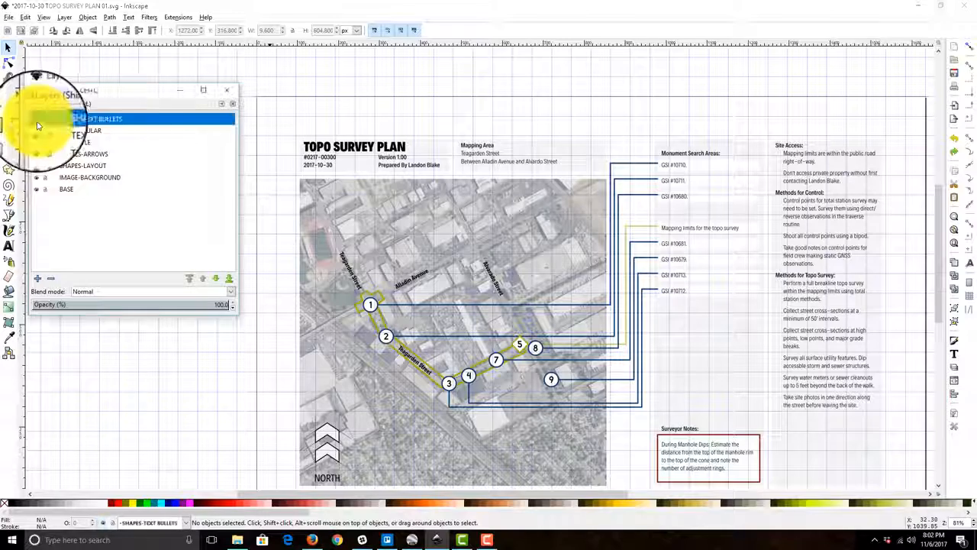
click(958, 142)
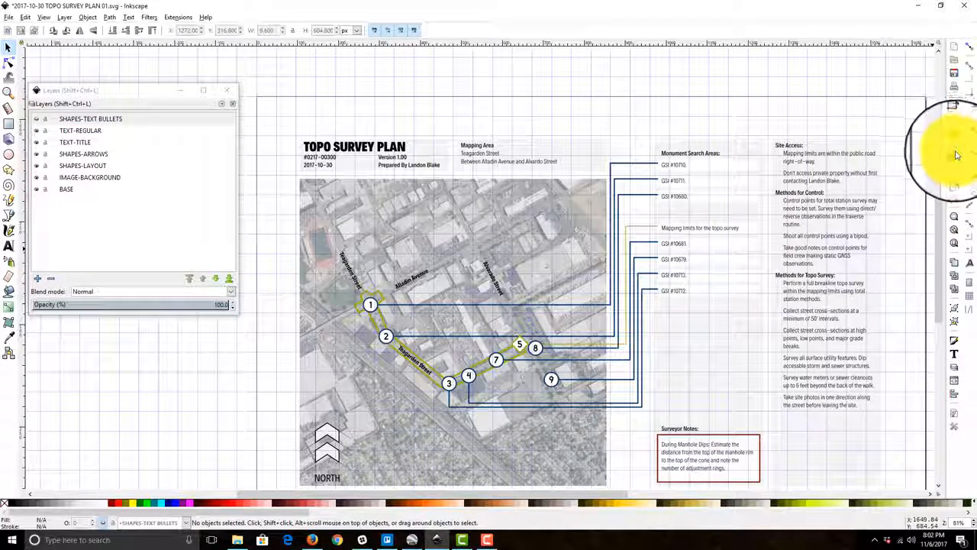